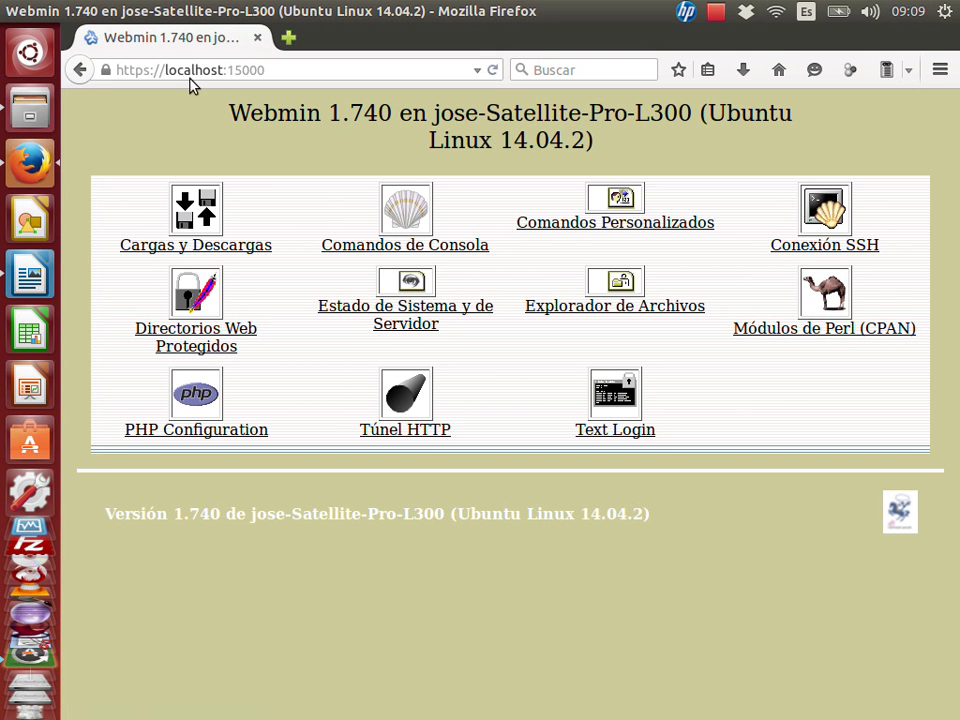
# Reload Webmin and switch the personal theme from Caldera Theme to Gray Framed Theme.
pyautogui.click(264, 70)
pyautogui.press('Return')
pyautogui.click(79, 71)
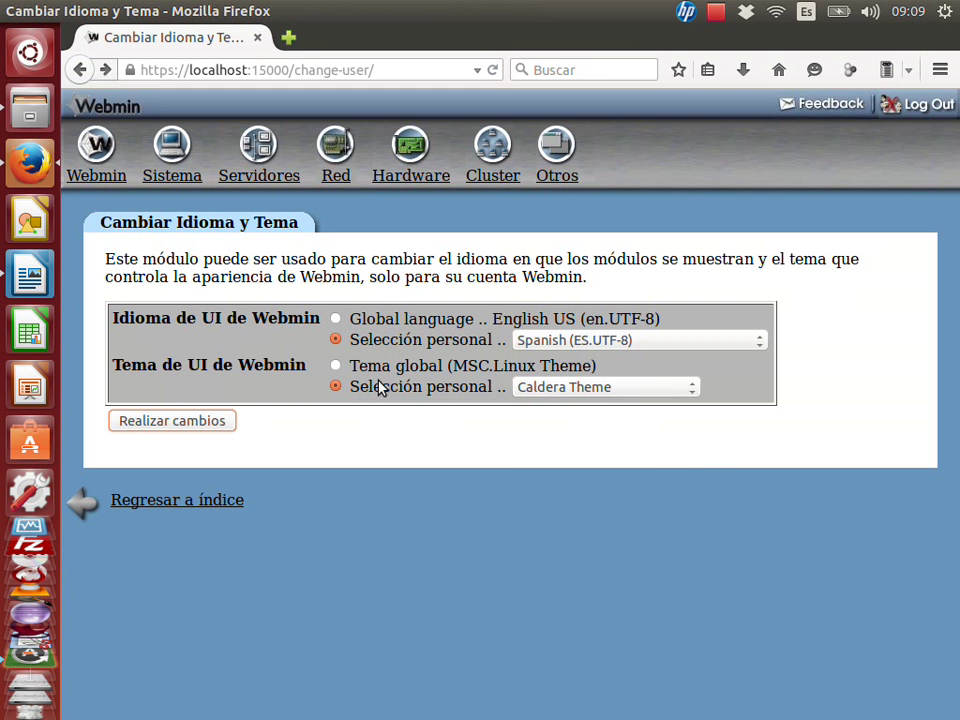
pyautogui.click(544, 392)
pyautogui.click(562, 456)
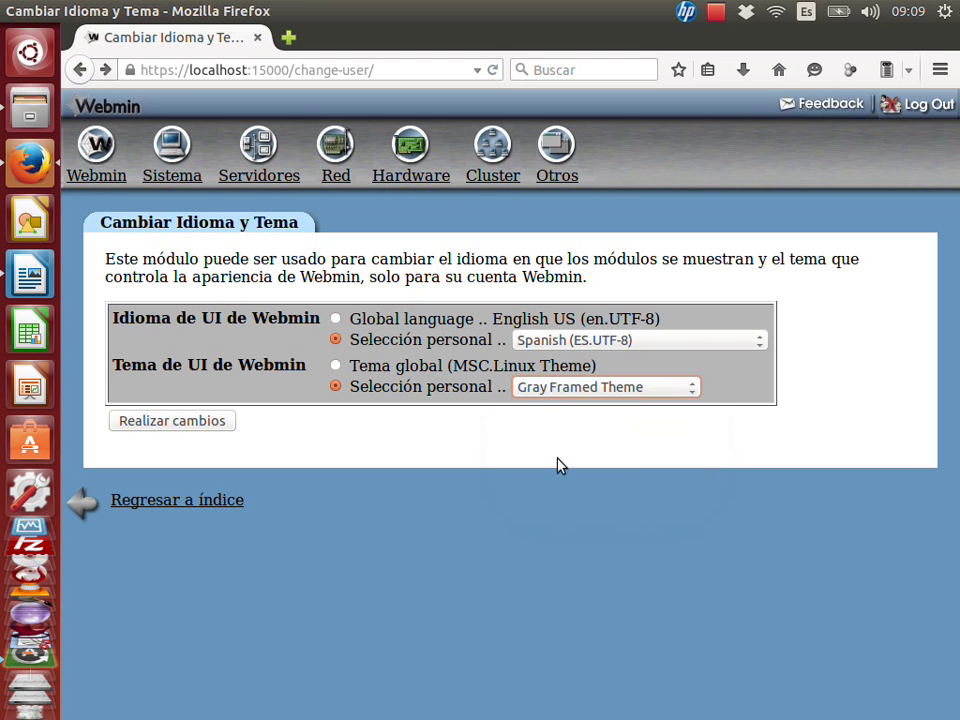
pyautogui.click(562, 388)
pyautogui.click(562, 388)
pyautogui.click(221, 420)
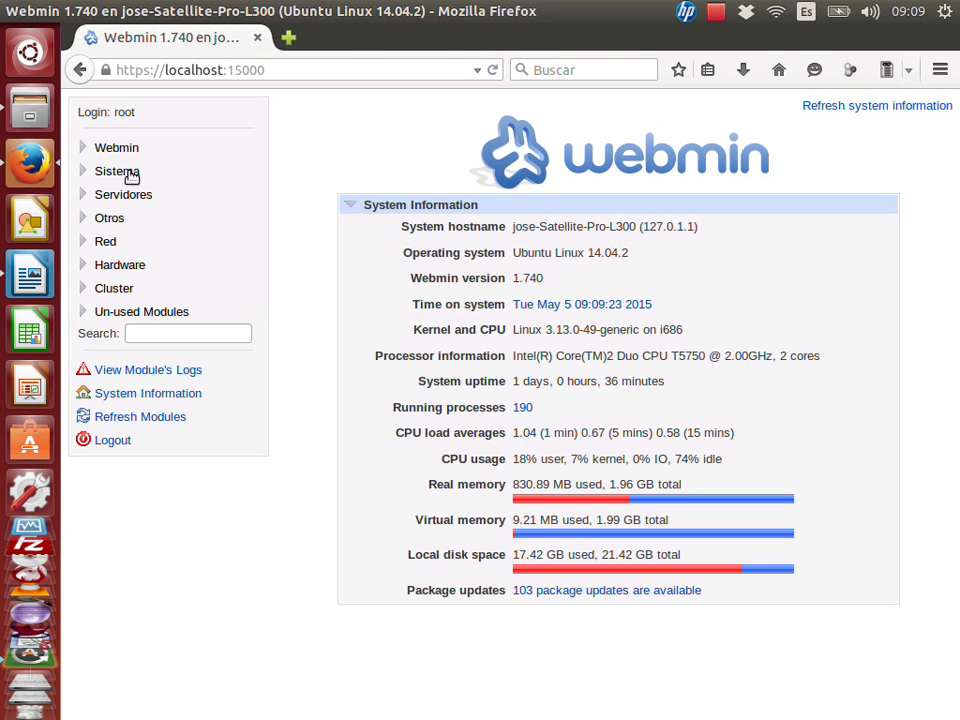
pyautogui.moveTo(555, 21); pyautogui.dragTo(542, 364)
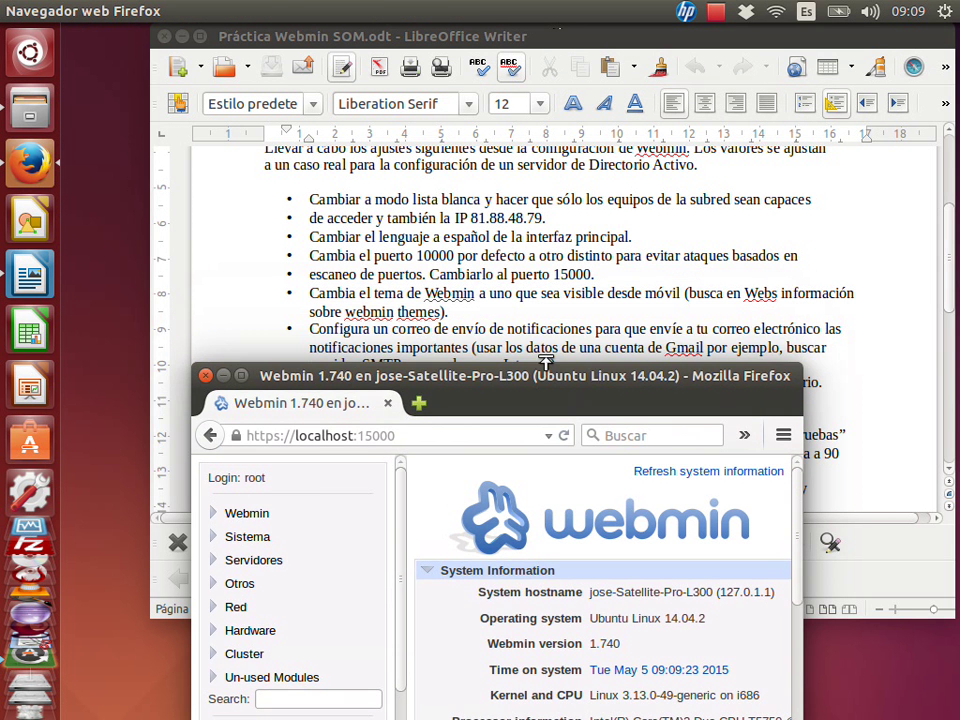
pyautogui.click(554, 333)
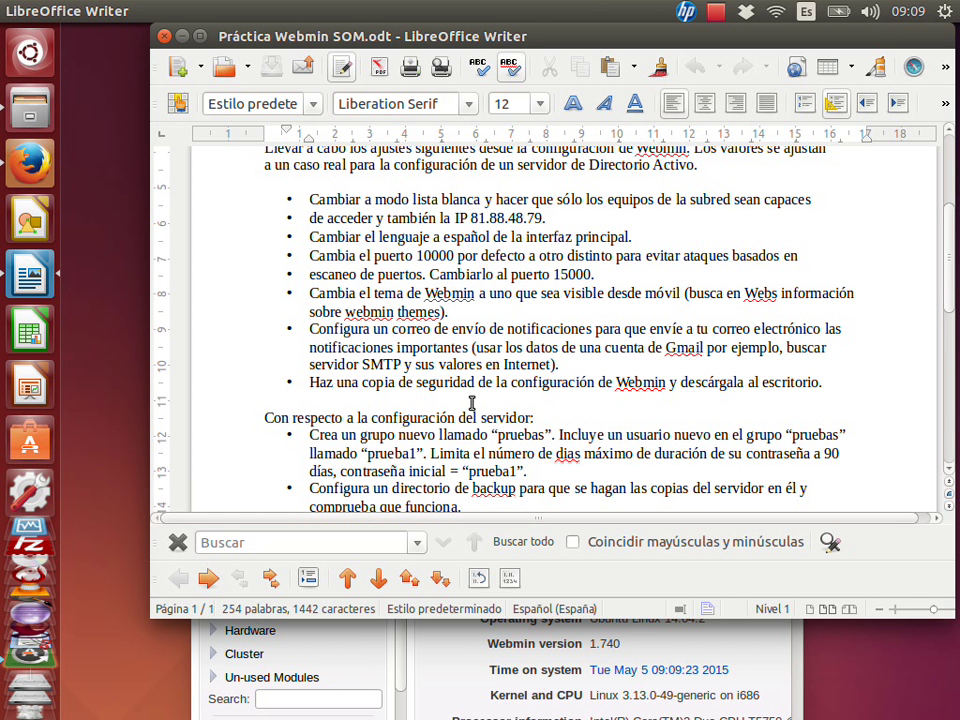
pyautogui.click(440, 688)
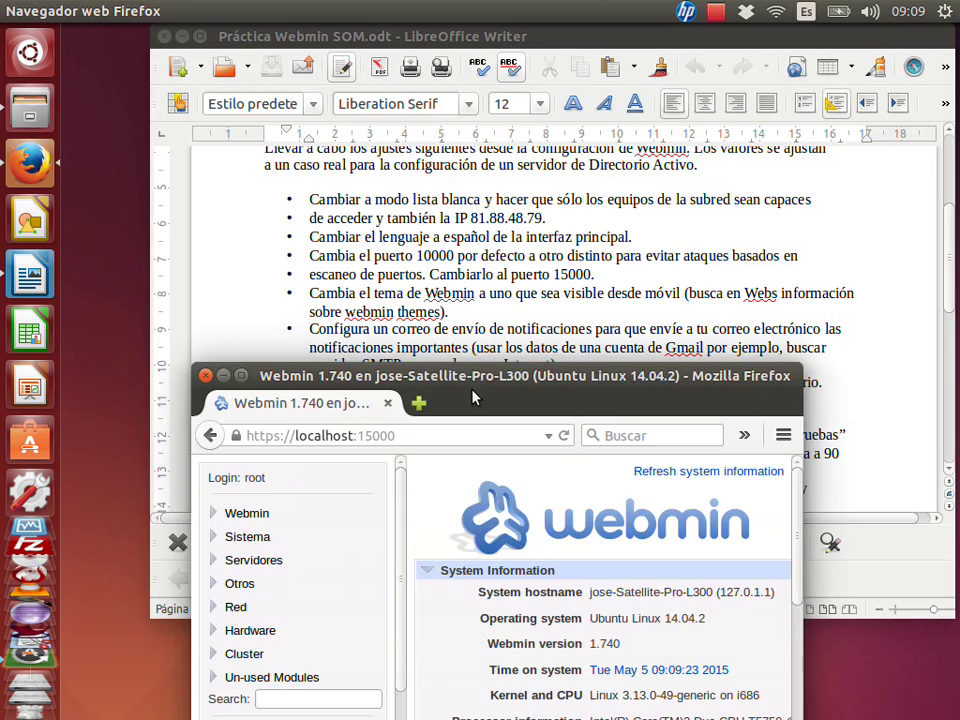
pyautogui.doubleClick(470, 375)
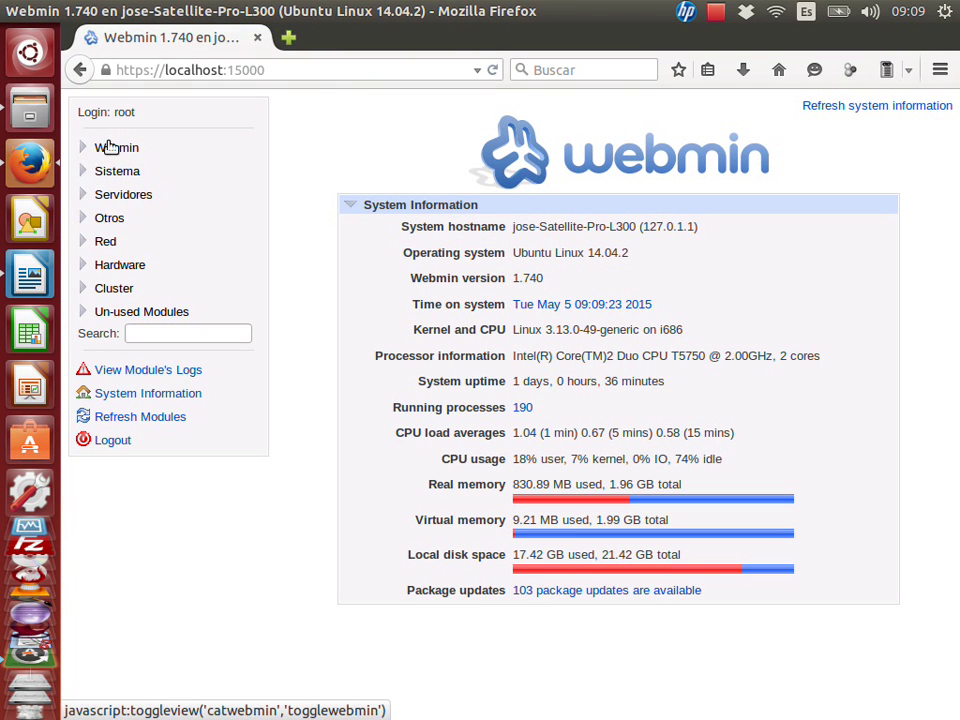
# Open Webmin > Configuración de Webmin > Sending Email.
pyautogui.click(109, 148)
pyautogui.click(129, 190)
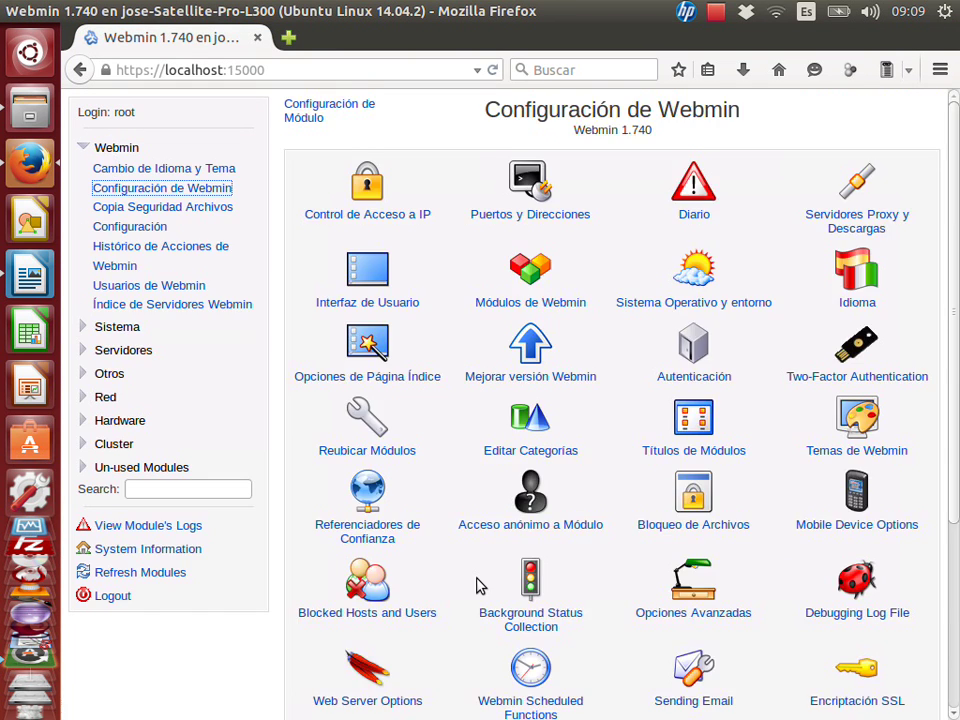
pyautogui.scroll(-5, 480, 580)
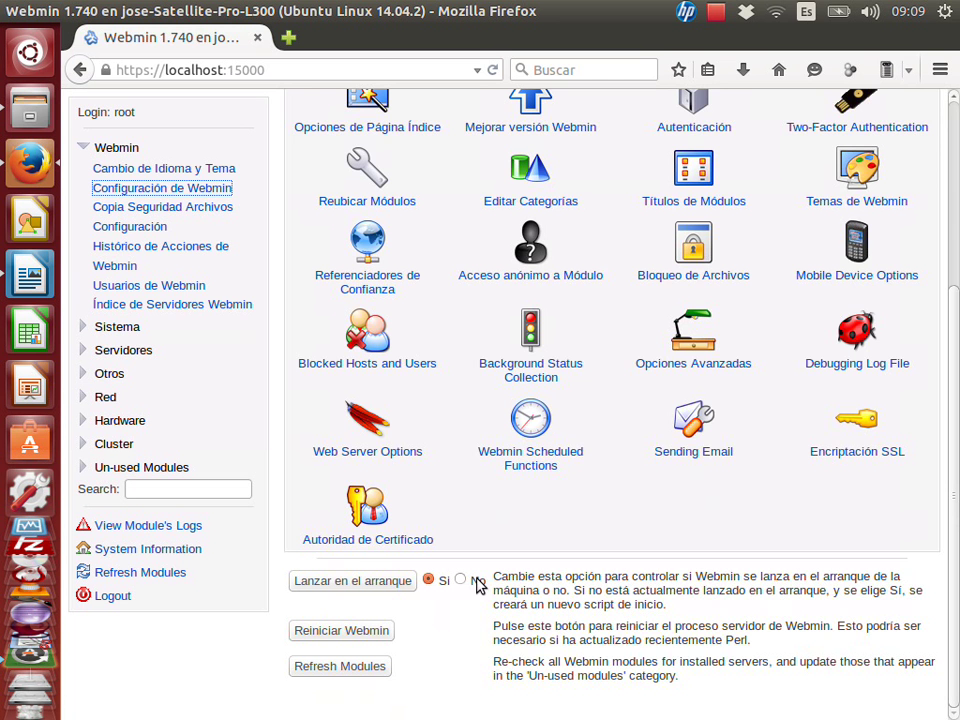
pyautogui.click(693, 430)
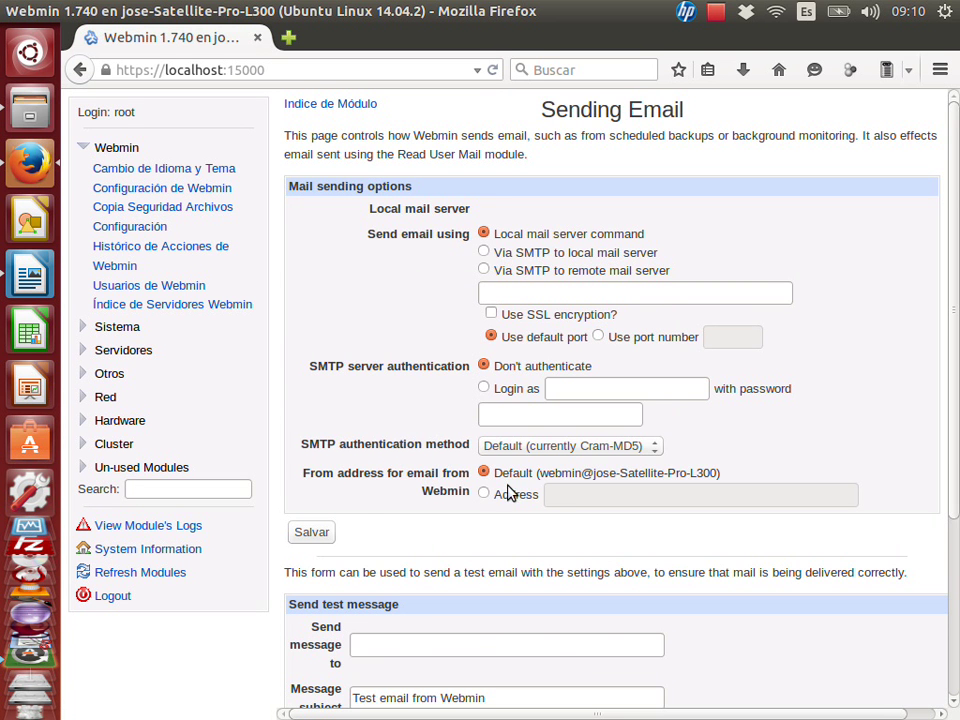
pyautogui.scroll(-5, 510, 490)
pyautogui.scroll(5, 507, 490)
# Select 'Via SMTP to remote mail server' as the mail sending method.
pyautogui.click(484, 271)
pyautogui.moveTo(500, 273); pyautogui.dragTo(660, 283)
pyautogui.click(598, 287)
pyautogui.moveTo(676, 283); pyautogui.dragTo(497, 276)
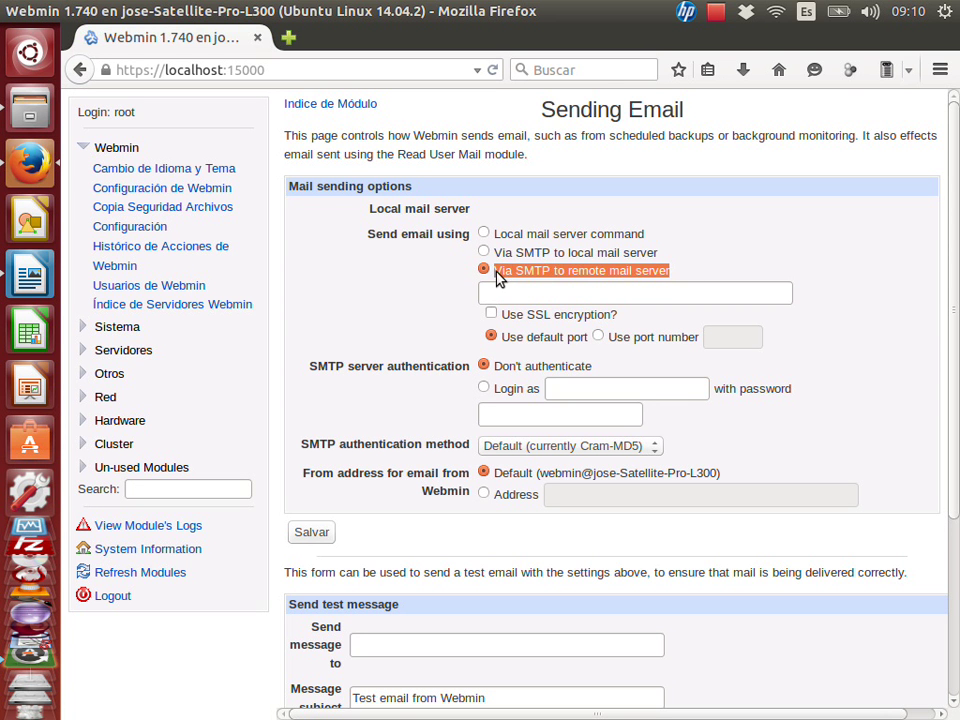
pyautogui.click(504, 291)
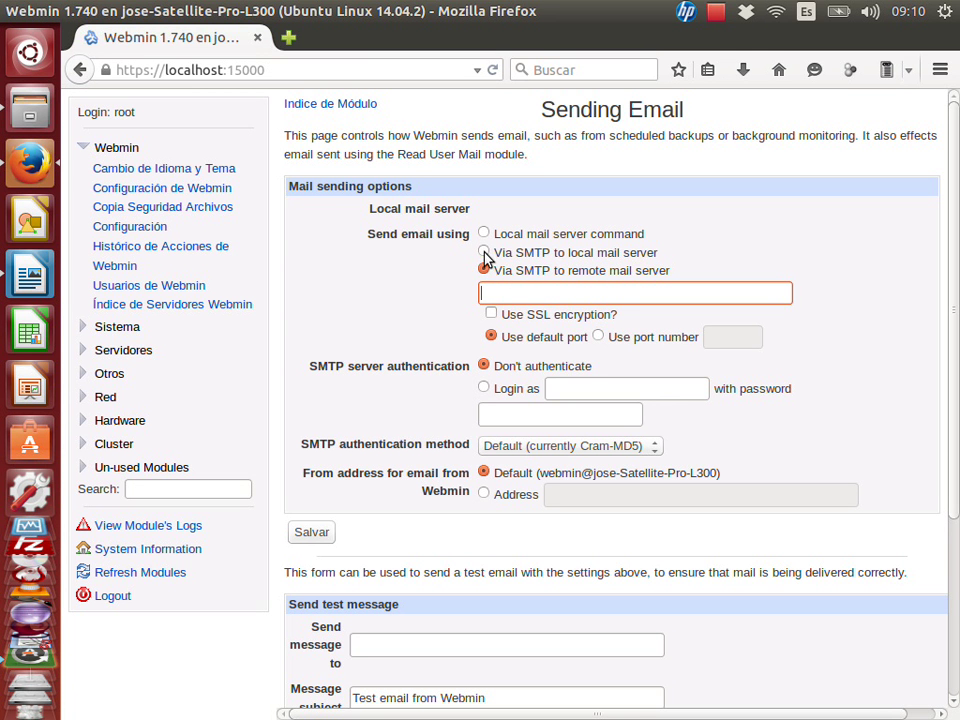
pyautogui.click(484, 252)
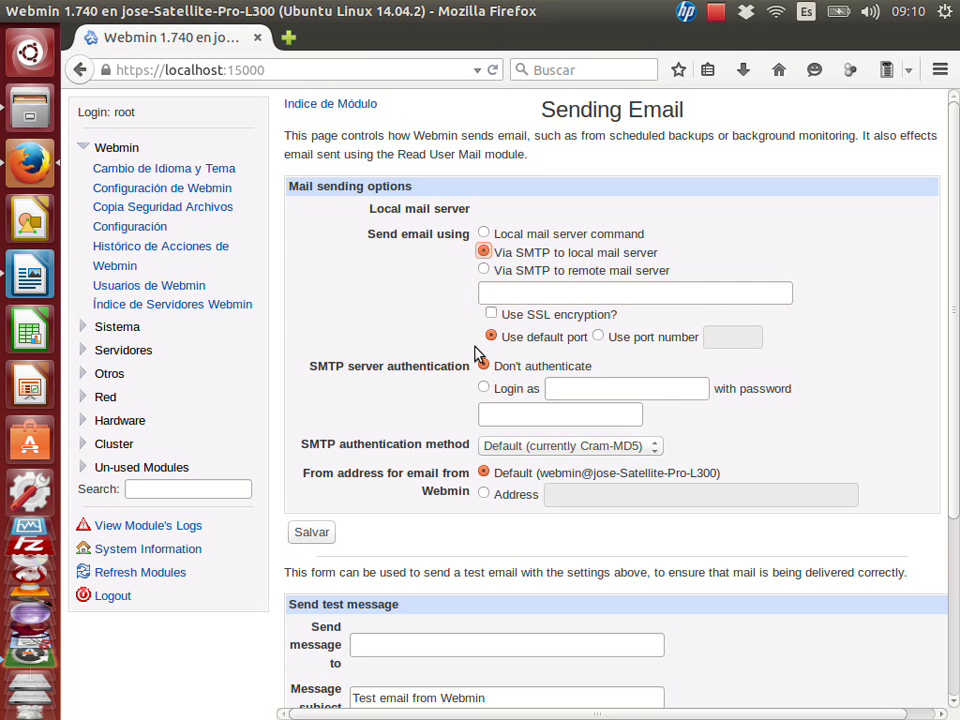
pyautogui.click(484, 270)
pyautogui.click(494, 294)
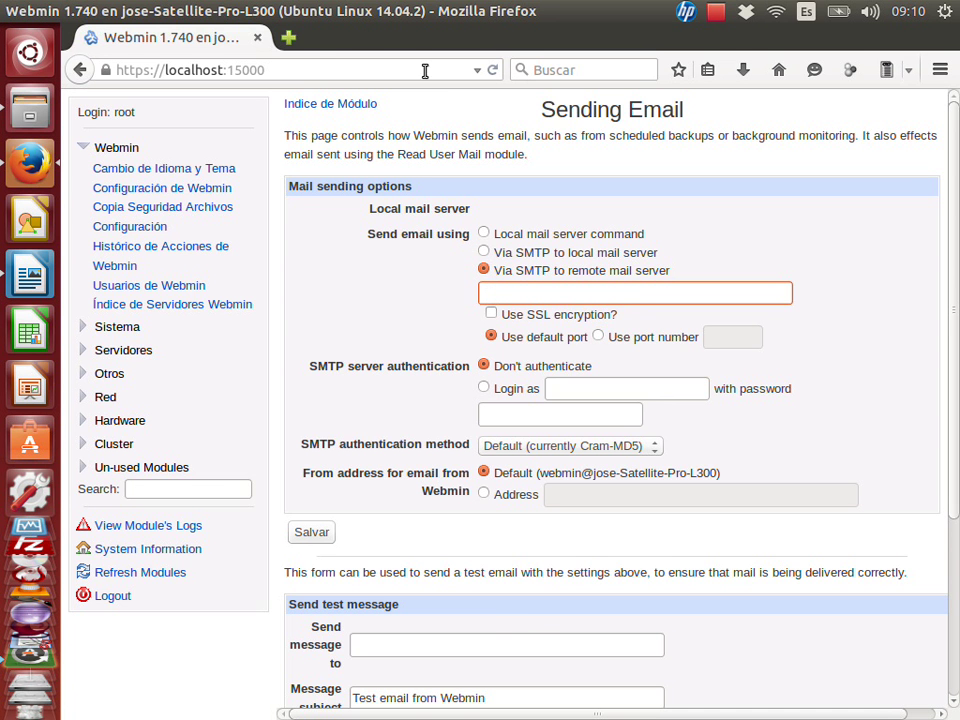
# In a new tab, load the educapdi blog and open its POP, IMAP and SMTP post.
pyautogui.click(288, 40)
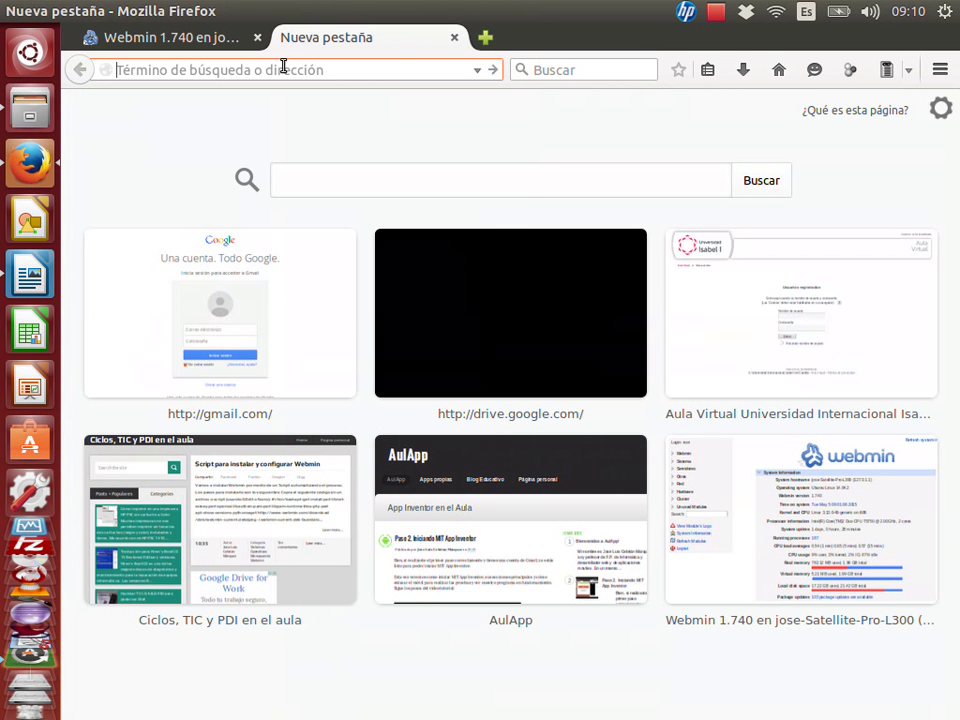
pyautogui.write('educapdi.blogspot.com.es')
pyautogui.press('Return')
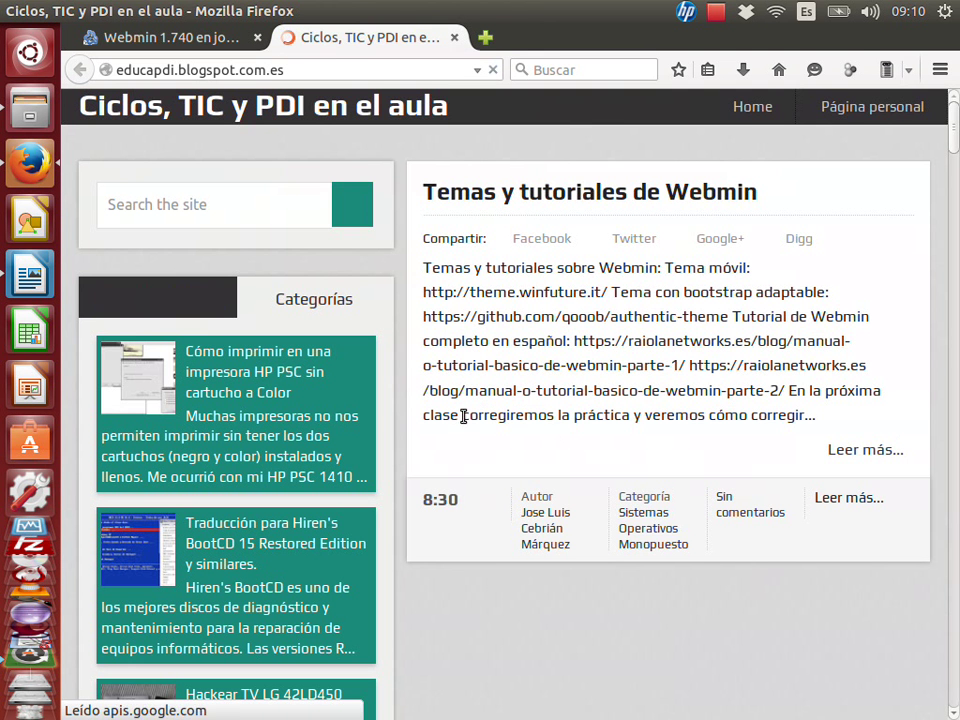
pyautogui.click(866, 449)
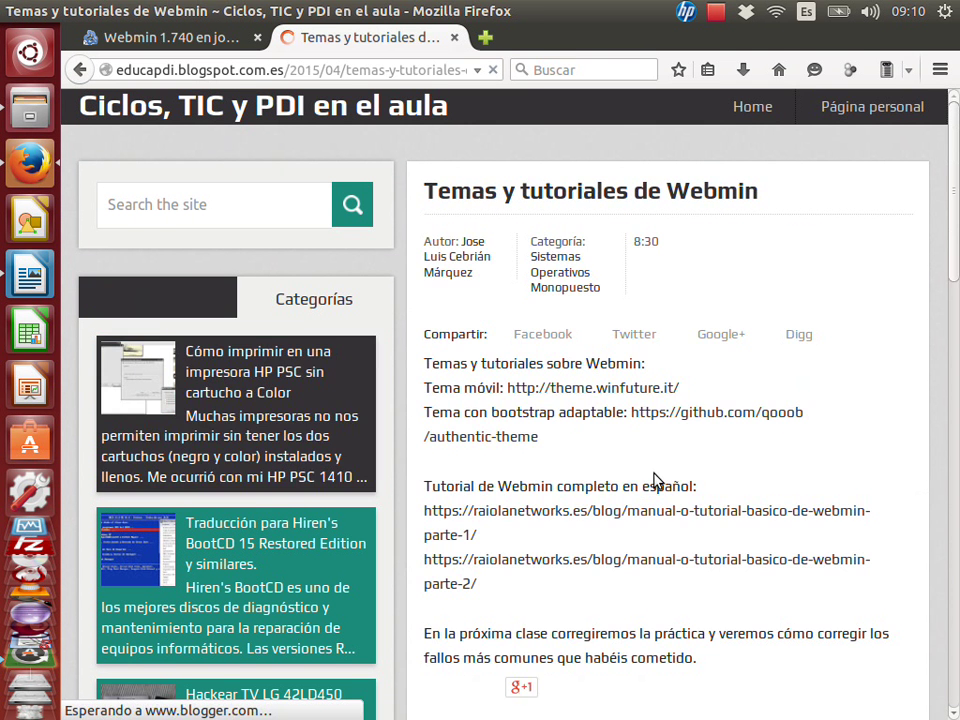
pyautogui.scroll(-3, 655, 481)
pyautogui.scroll(-1, 655, 481)
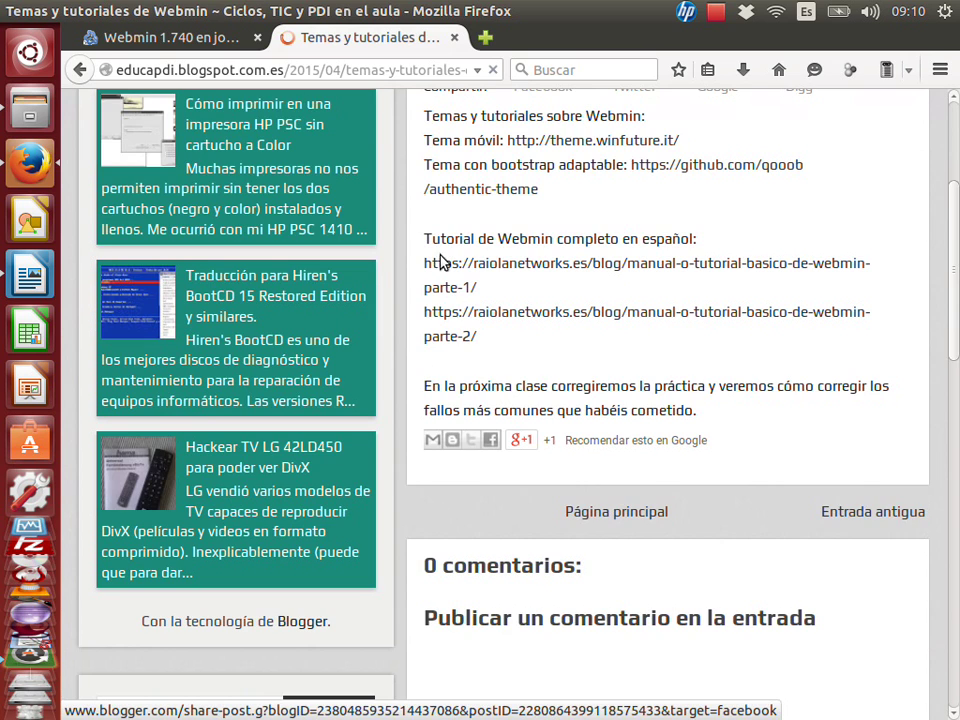
pyautogui.click(77, 70)
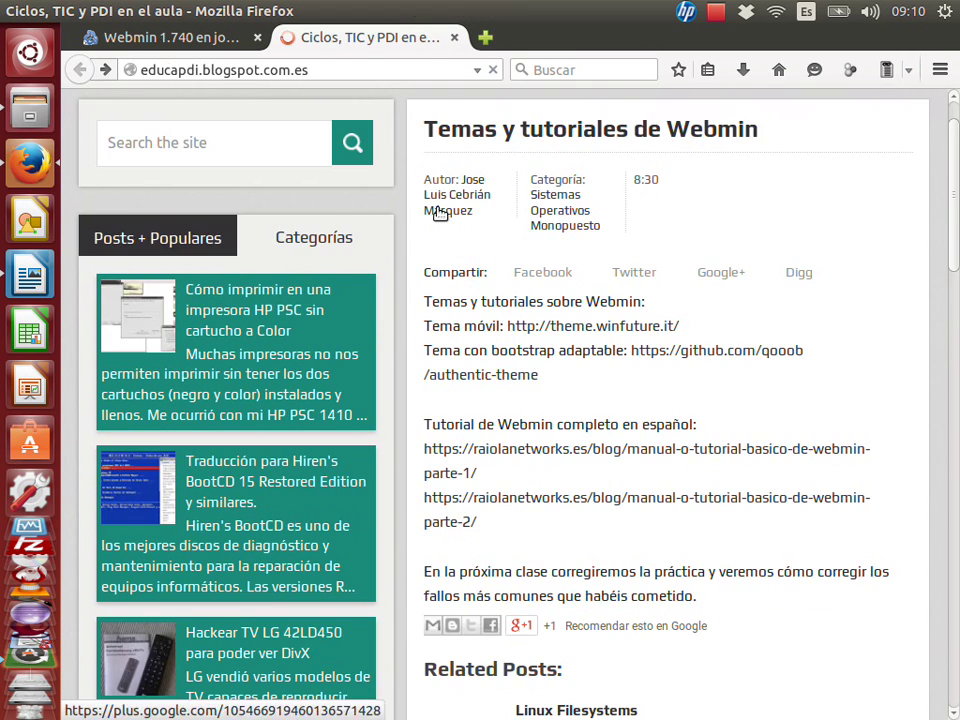
pyautogui.scroll(-10, 728, 476)
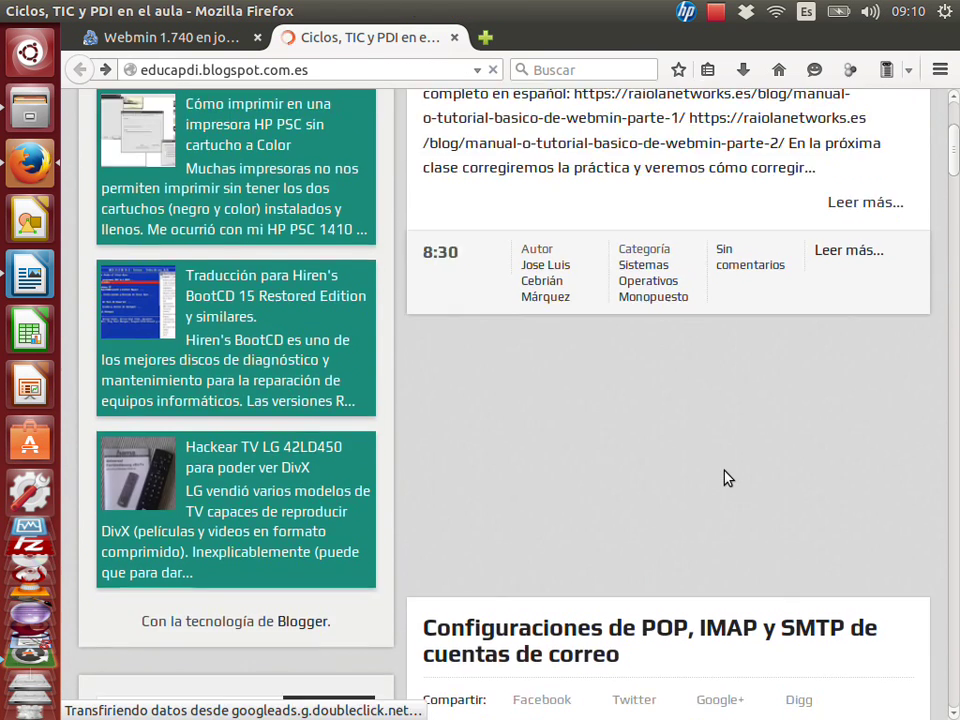
pyautogui.scroll(-4, 728, 478)
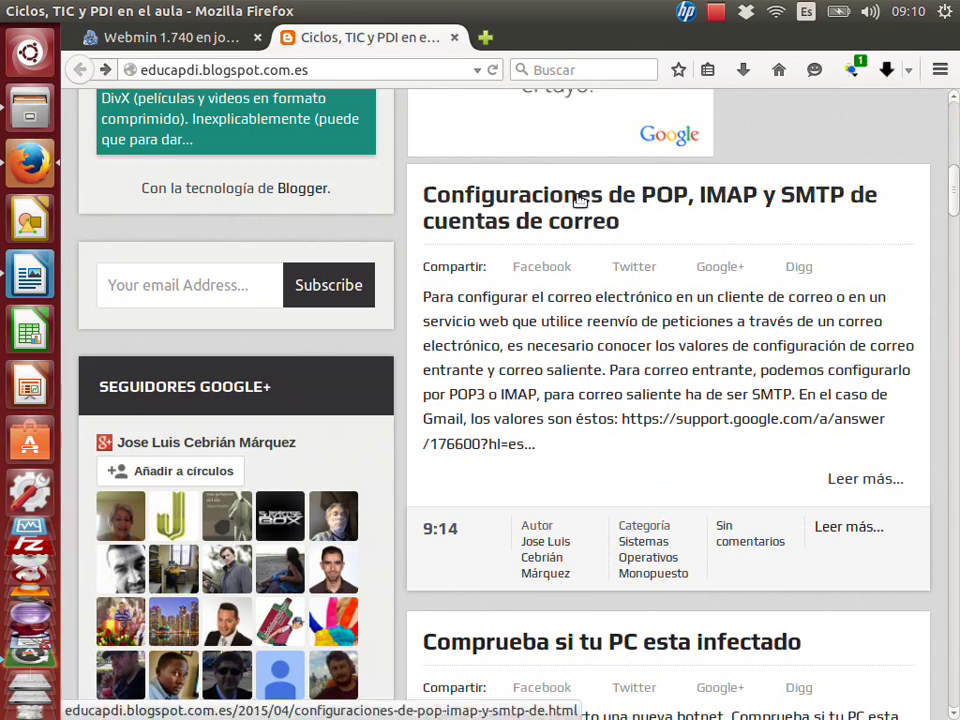
pyautogui.click(510, 222)
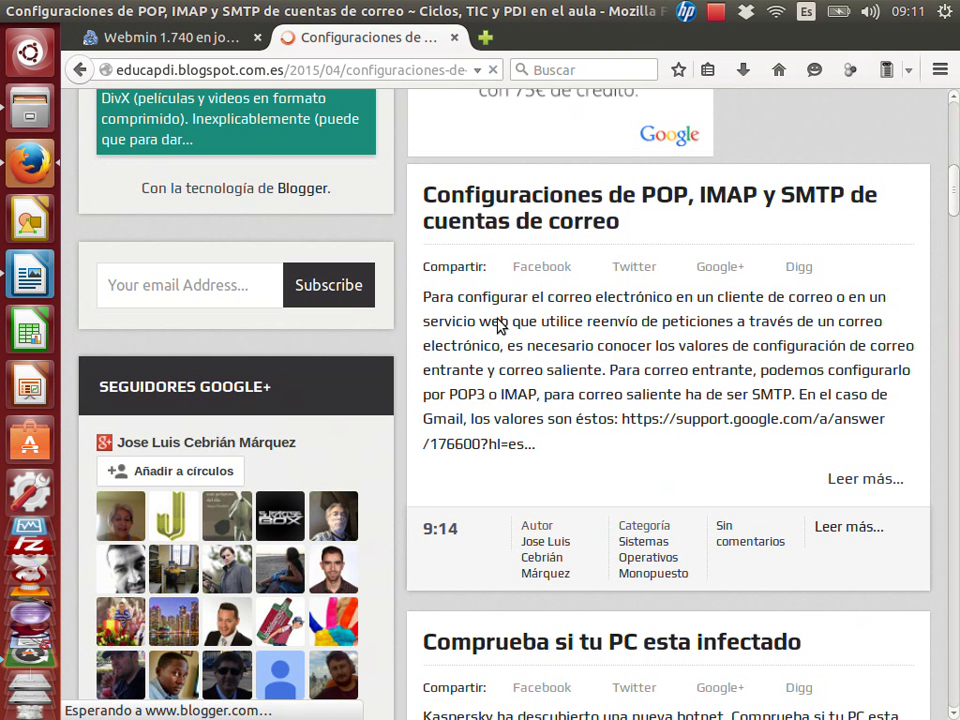
# Follow the post's link to Google's SMTP settings support page.
pyautogui.scroll(-3, 560, 497)
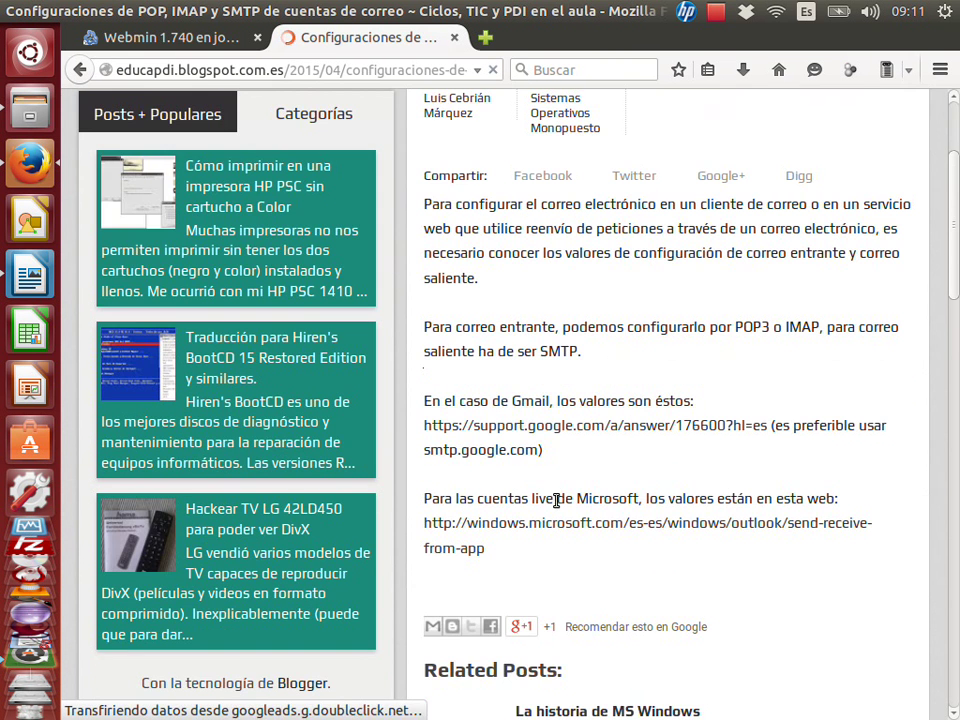
pyautogui.click(522, 430)
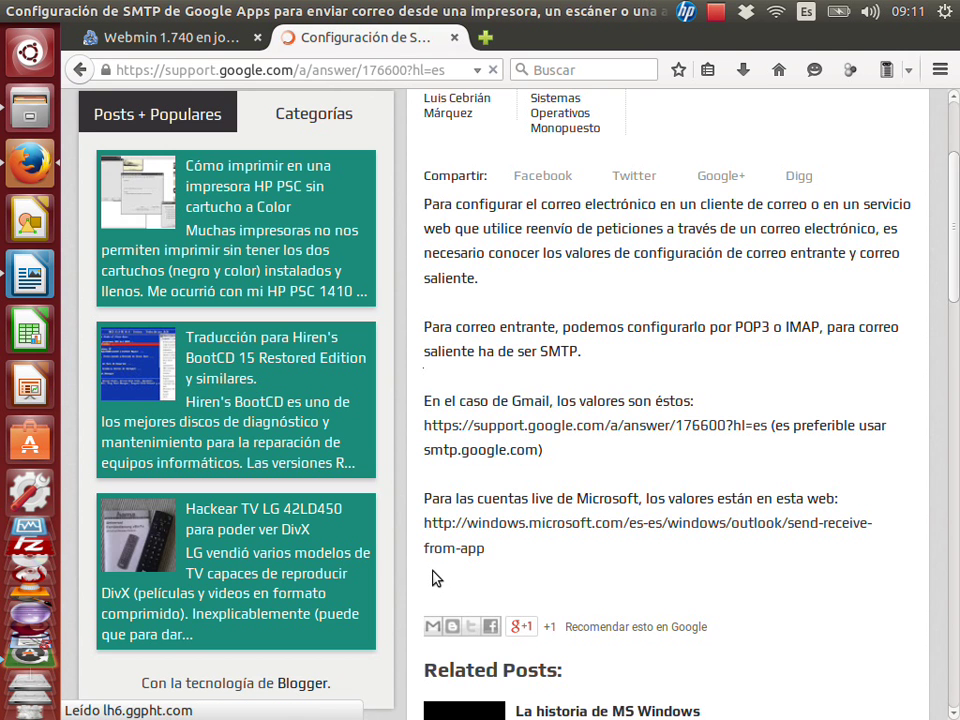
pyautogui.scroll(-8, 521, 509)
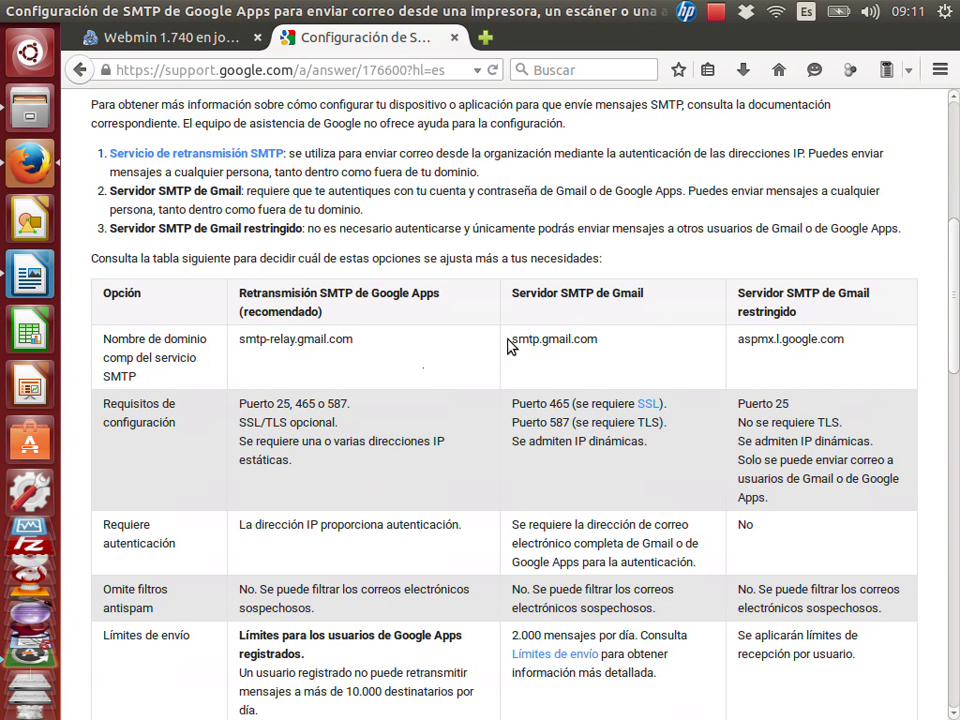
# Copy the server name smtp.gmail.com and return to the Webmin mail settings tab.
pyautogui.moveTo(511, 340); pyautogui.dragTo(598, 340)
pyautogui.moveTo(738, 340); pyautogui.dragTo(880, 346)
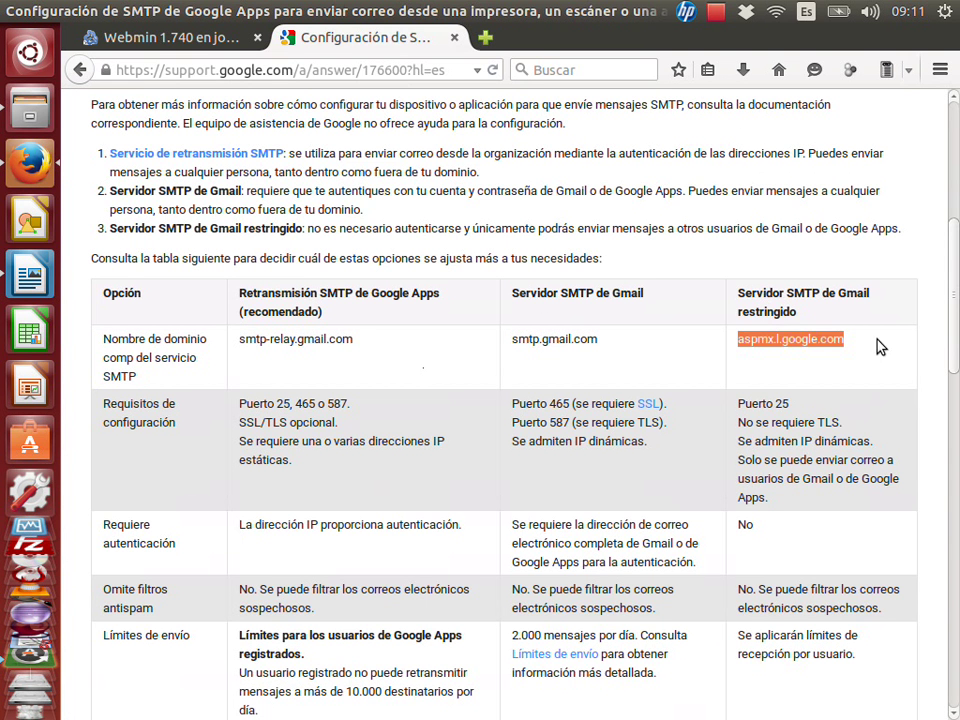
pyautogui.click(866, 351)
pyautogui.moveTo(736, 340); pyautogui.dragTo(846, 343)
pyautogui.moveTo(606, 343); pyautogui.dragTo(512, 340)
pyautogui.click(540, 345)
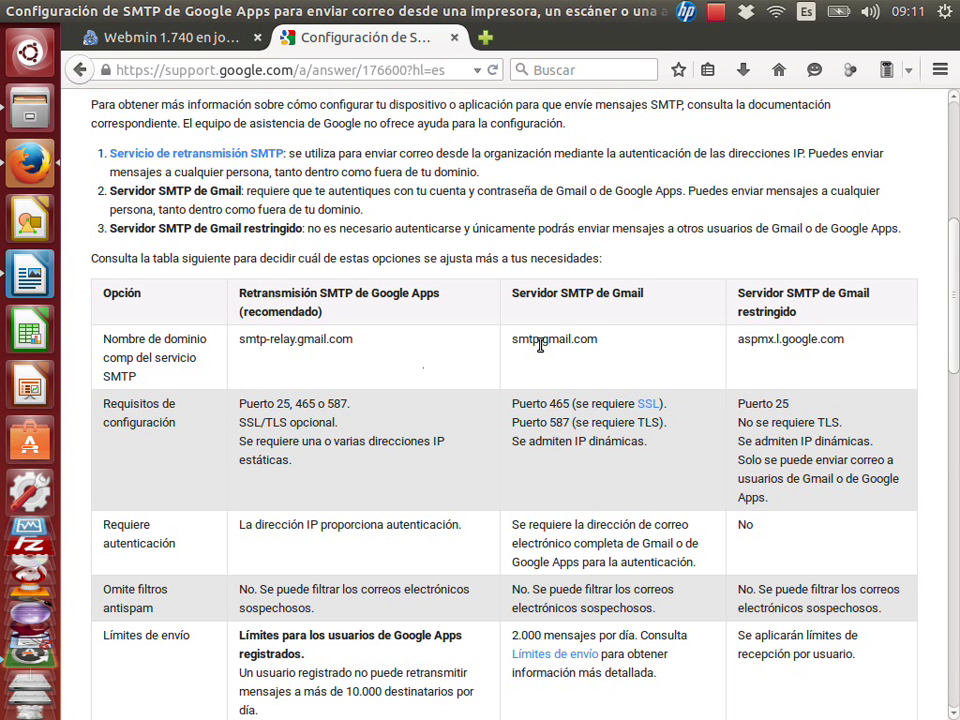
pyautogui.moveTo(514, 345); pyautogui.dragTo(600, 346)
pyautogui.rightClick(598, 345)
pyautogui.click(604, 491)
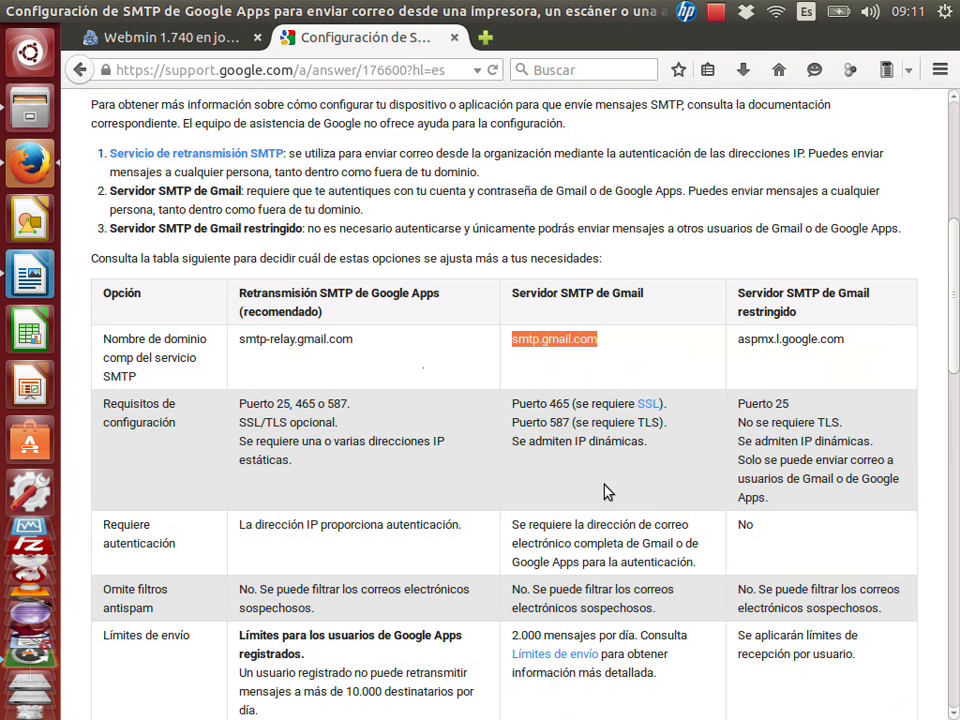
pyautogui.click(776, 357)
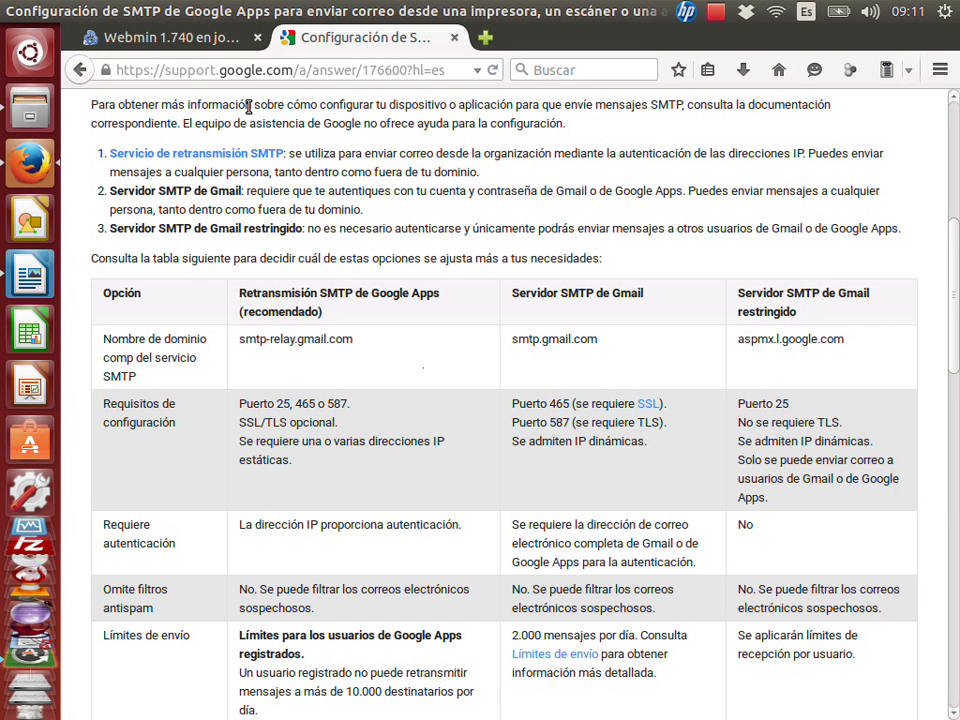
pyautogui.click(170, 37)
pyautogui.click(547, 293)
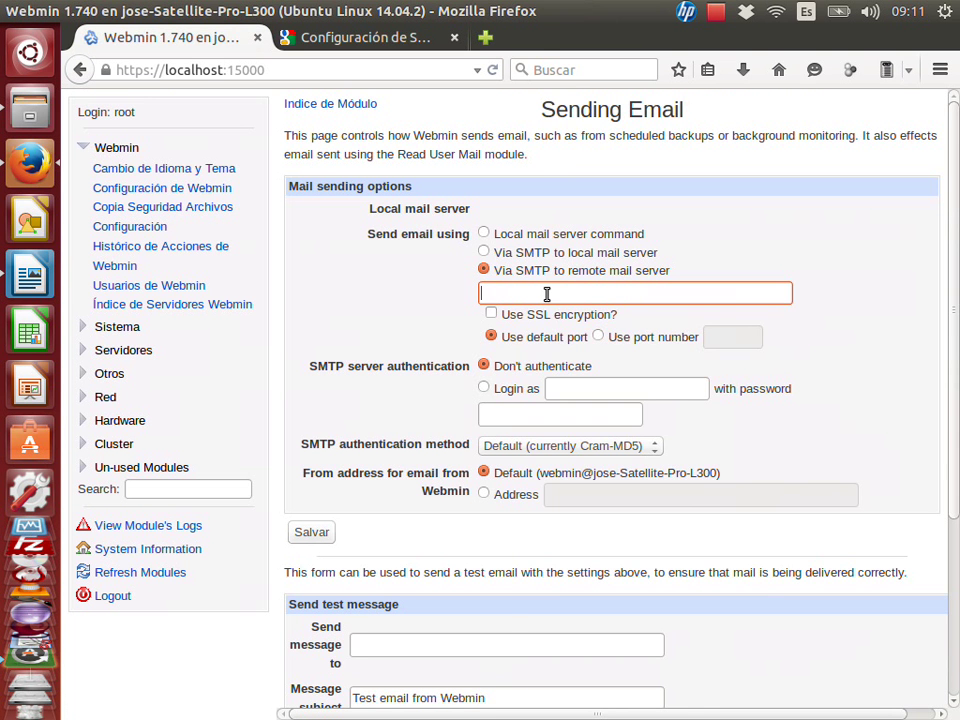
# Paste smtp.gmail.com as the mail server and confirm Gmail's port 465 on Google's help.
pyautogui.rightClick(547, 293)
pyautogui.click(574, 387)
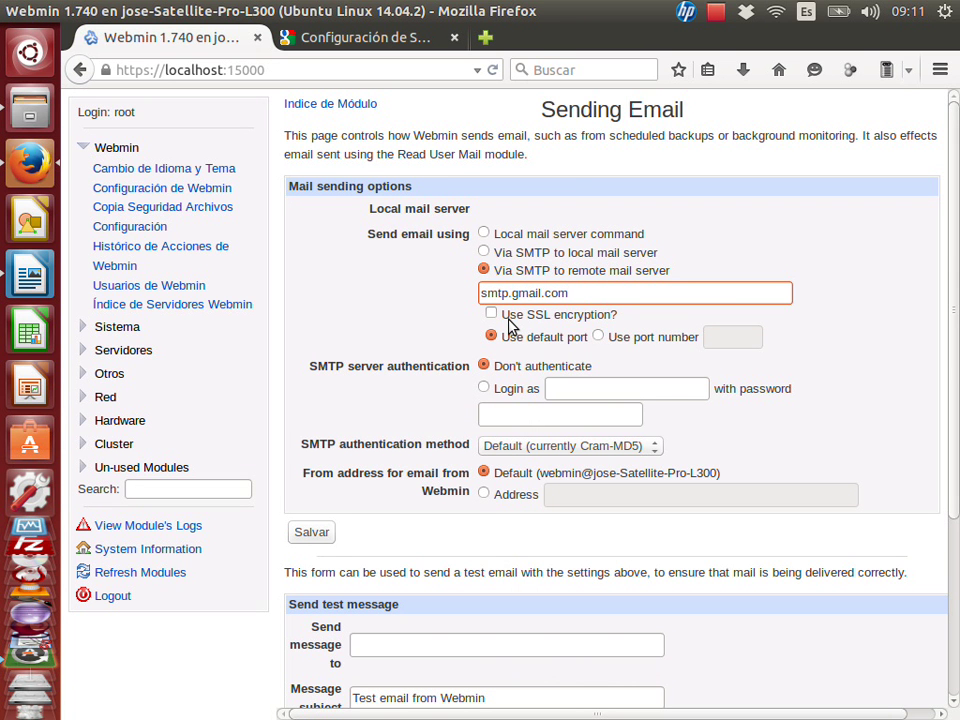
pyautogui.click(330, 37)
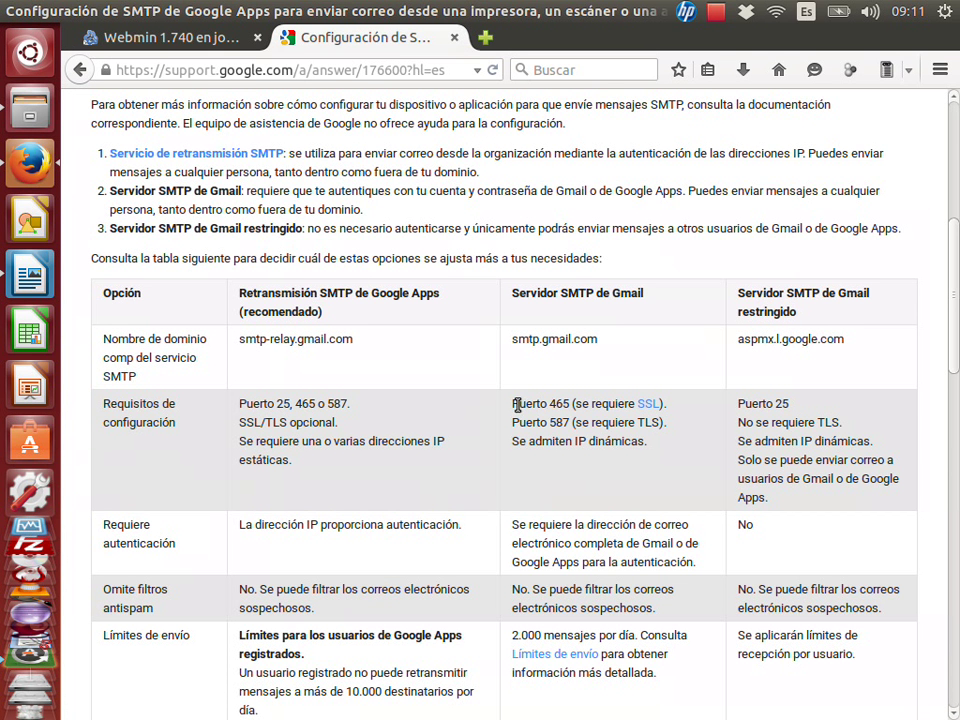
pyautogui.moveTo(513, 404); pyautogui.dragTo(562, 405)
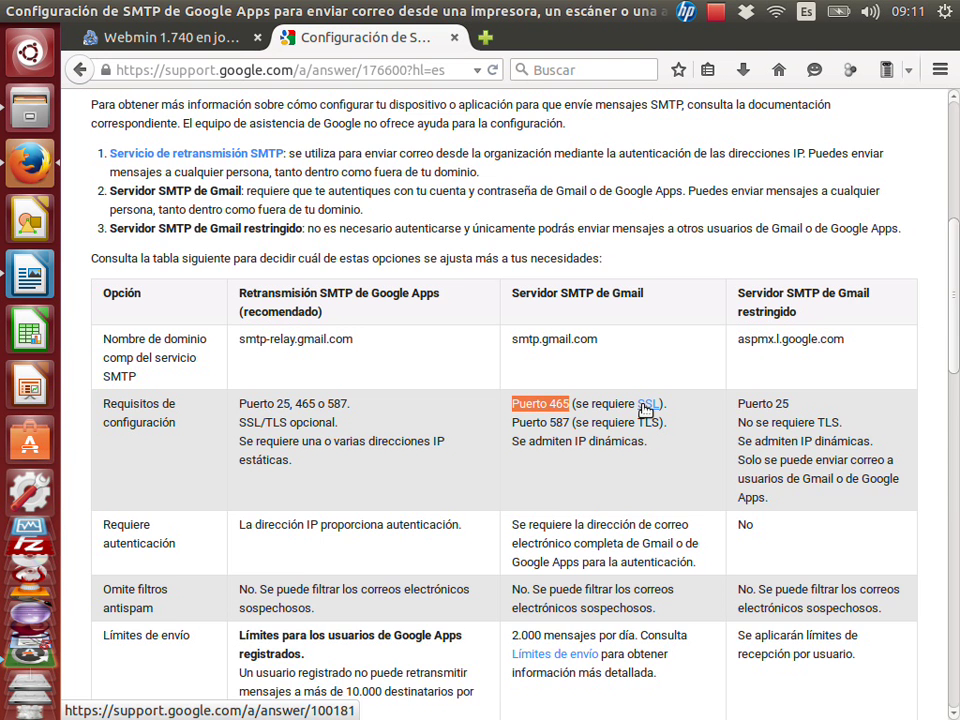
pyautogui.click(176, 38)
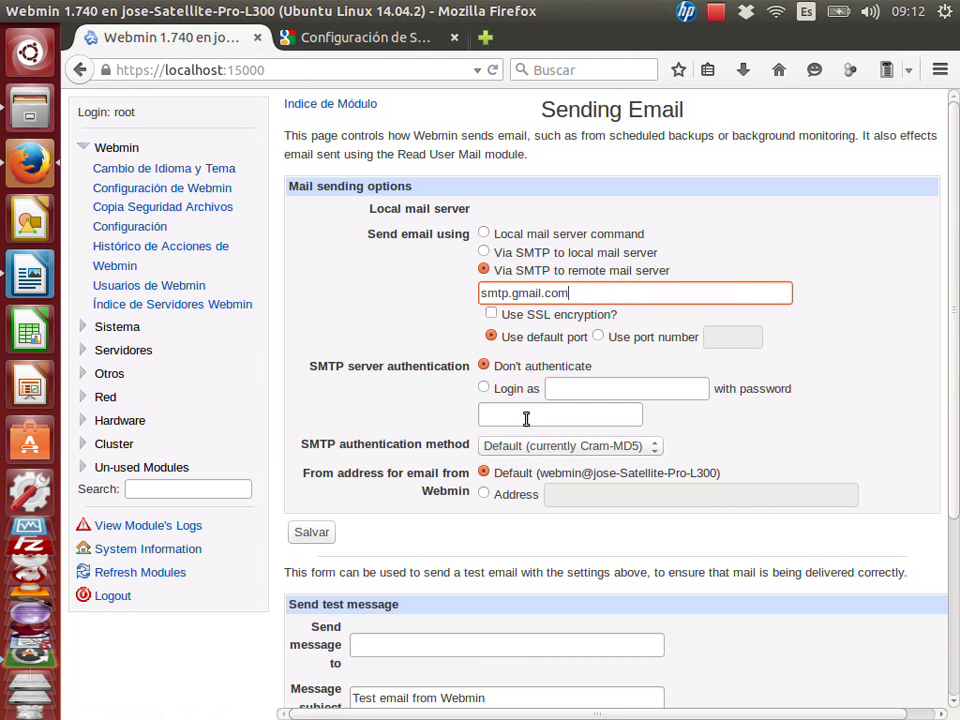
# Enable SSL encryption and set the SMTP port to 465.
pyautogui.click(521, 318)
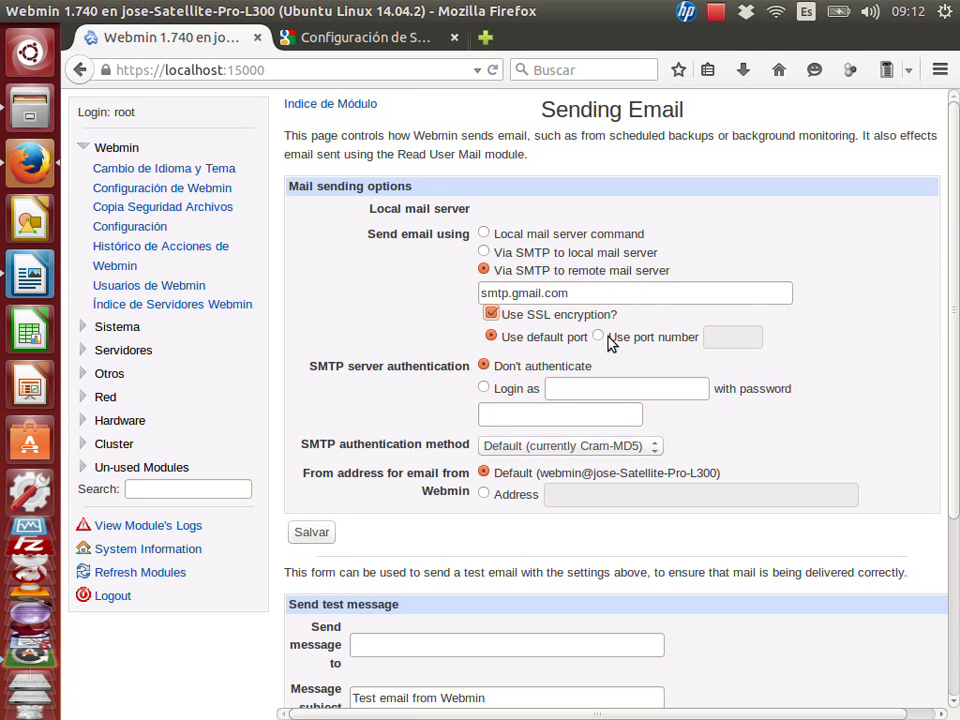
pyautogui.click(607, 337)
pyautogui.click(716, 336)
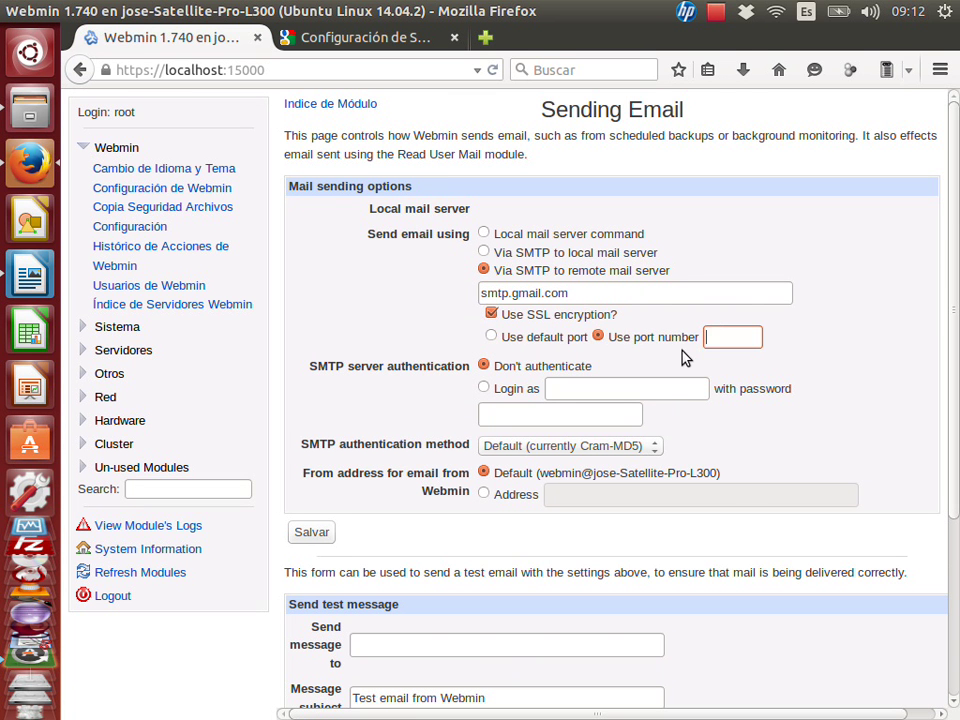
pyautogui.write('465')
# Choose Login as authentication and enter the Gmail username and account password.
pyautogui.click(484, 389)
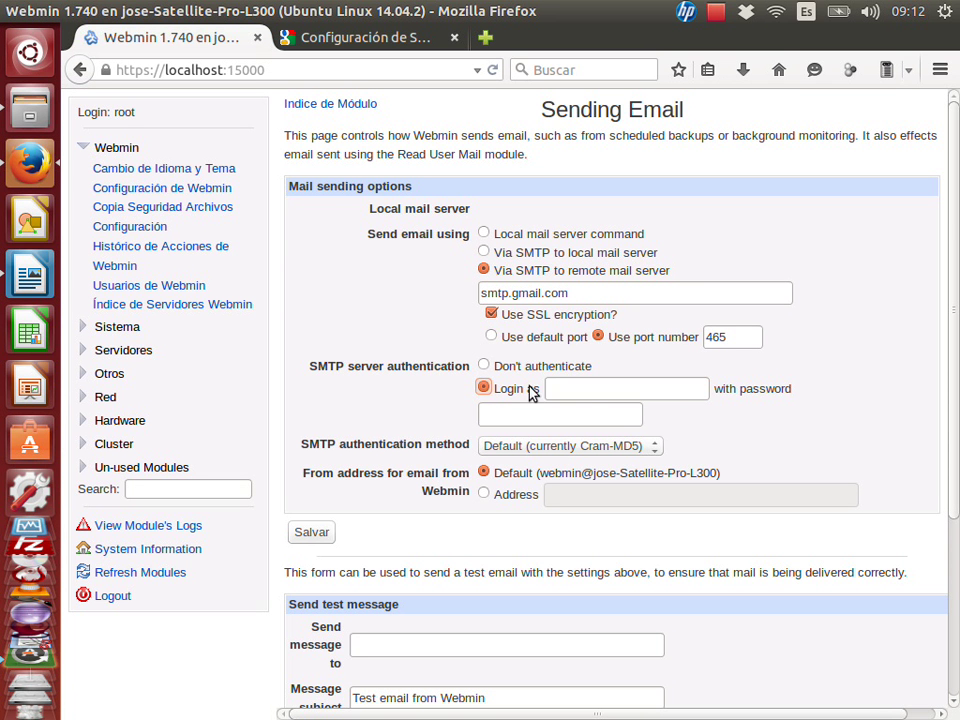
pyautogui.click(602, 394)
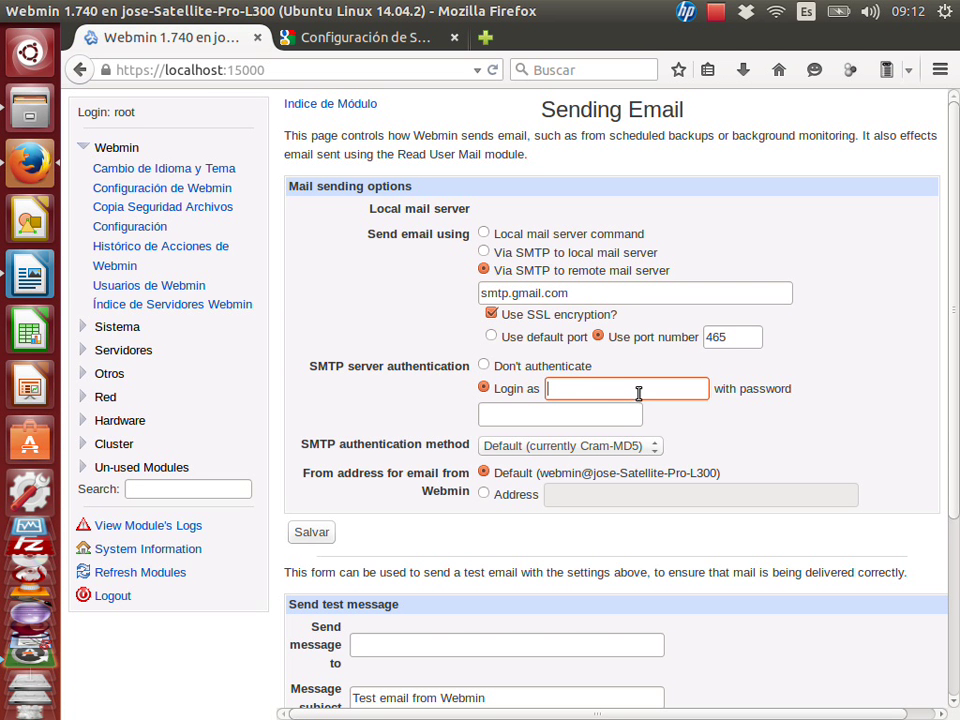
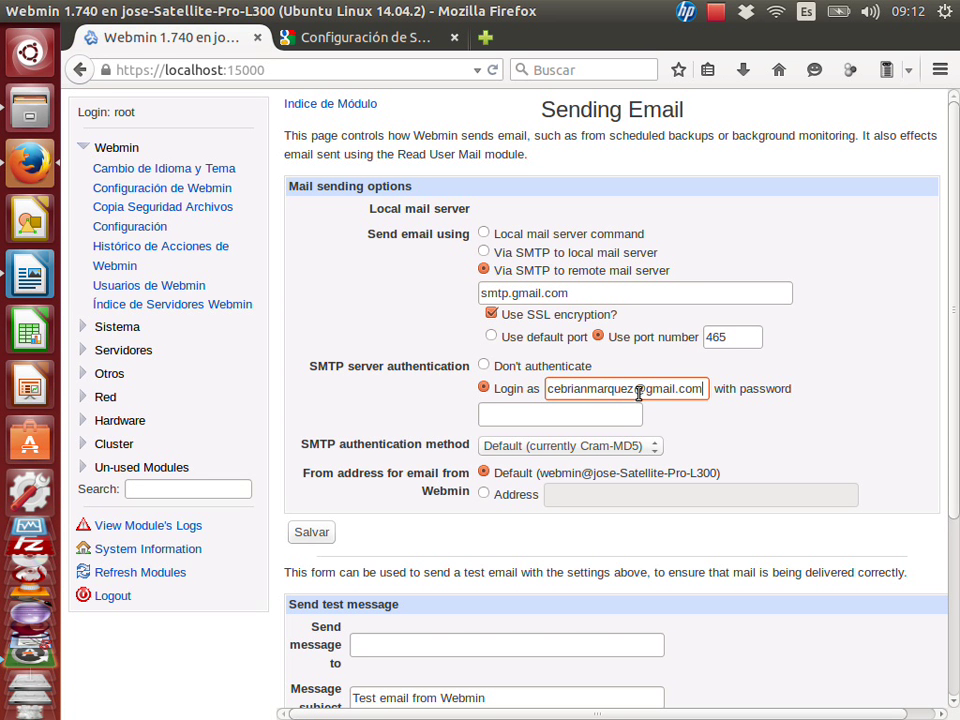
pyautogui.moveTo(638, 391); pyautogui.dragTo(778, 390)
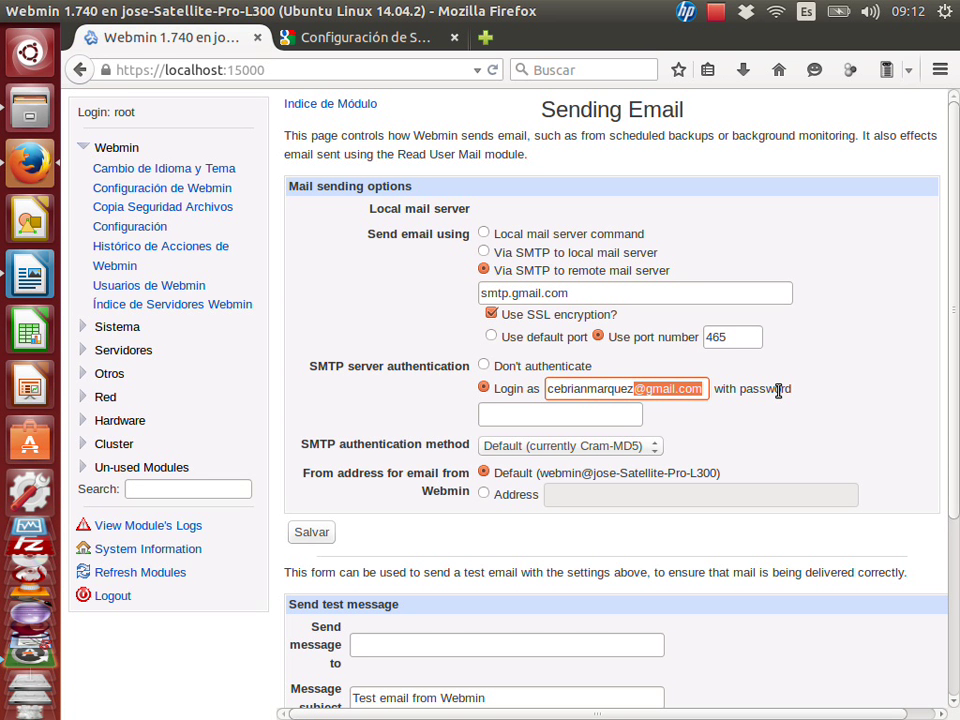
pyautogui.press('BackSpace')
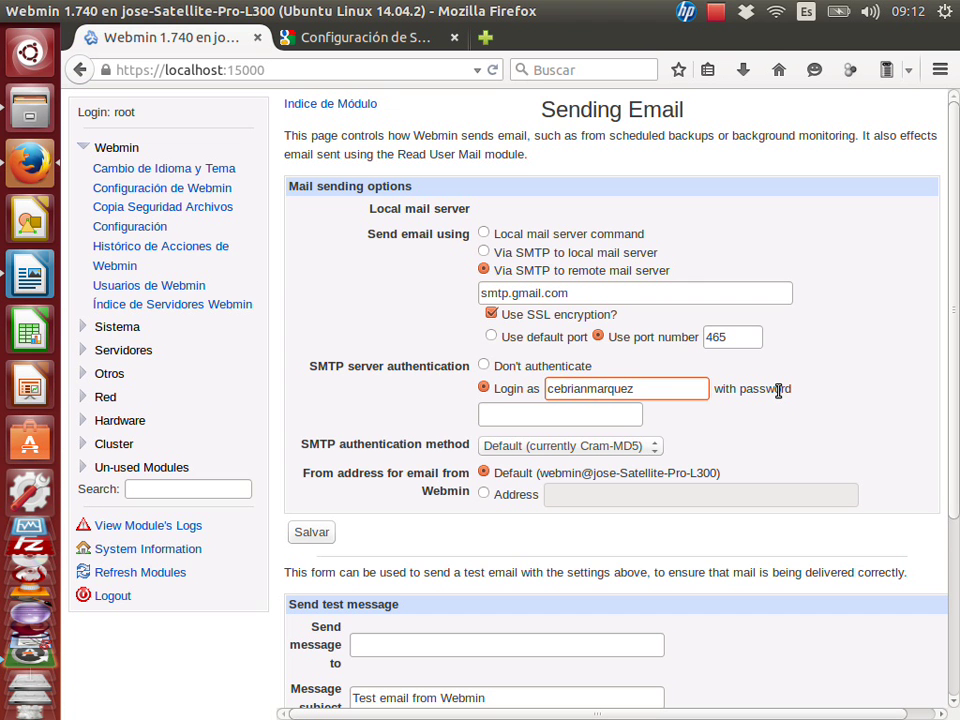
pyautogui.hotkey('ctrl', 'z')
pyautogui.press('BackSpace')
pyautogui.press('BackSpace')
pyautogui.press('BackSpace')
pyautogui.press('BackSpace')
pyautogui.press('BackSpace')
pyautogui.press('BackSpace')
pyautogui.press('BackSpace')
pyautogui.press('BackSpace')
pyautogui.press('BackSpace')
pyautogui.press('BackSpace')
pyautogui.press('BackSpace')
pyautogui.press('Tab')
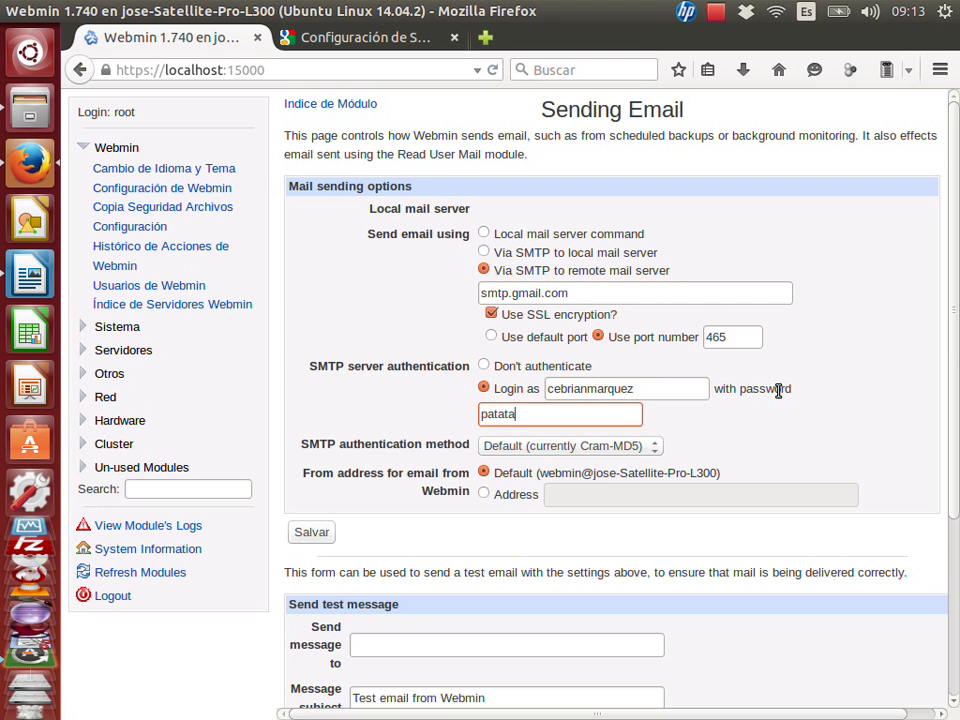
pyautogui.scroll(-2, 957, 400)
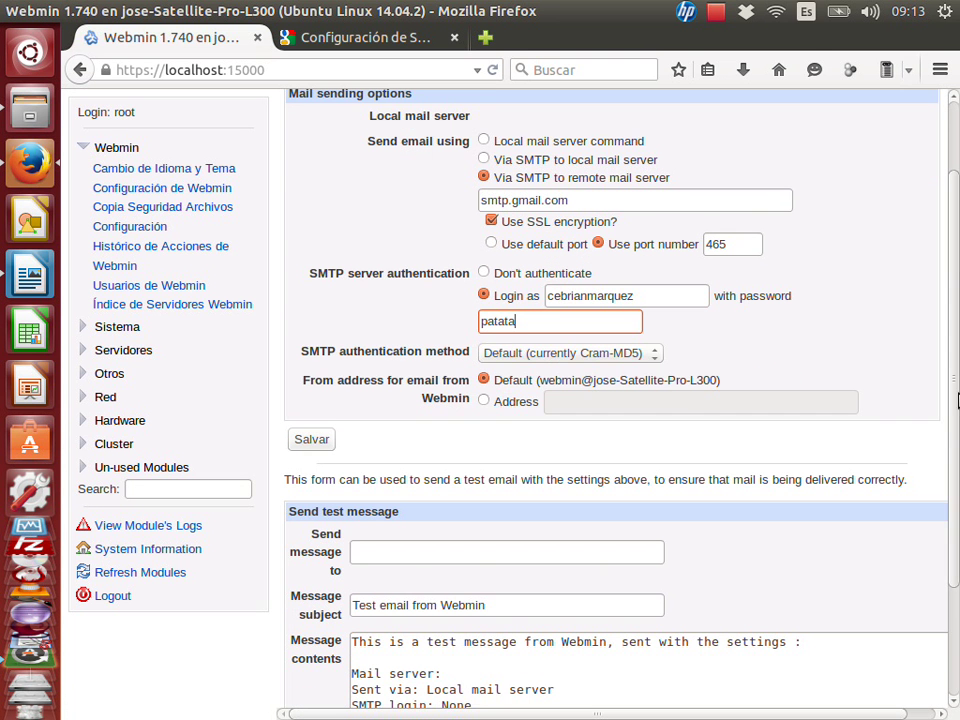
pyautogui.click(600, 355)
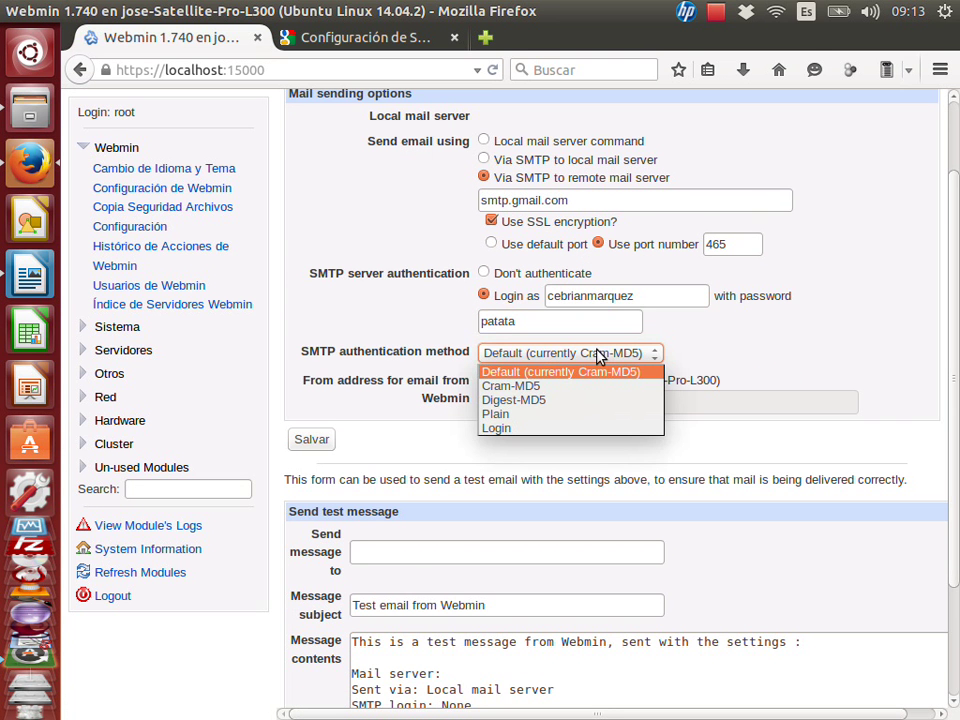
pyautogui.click(600, 355)
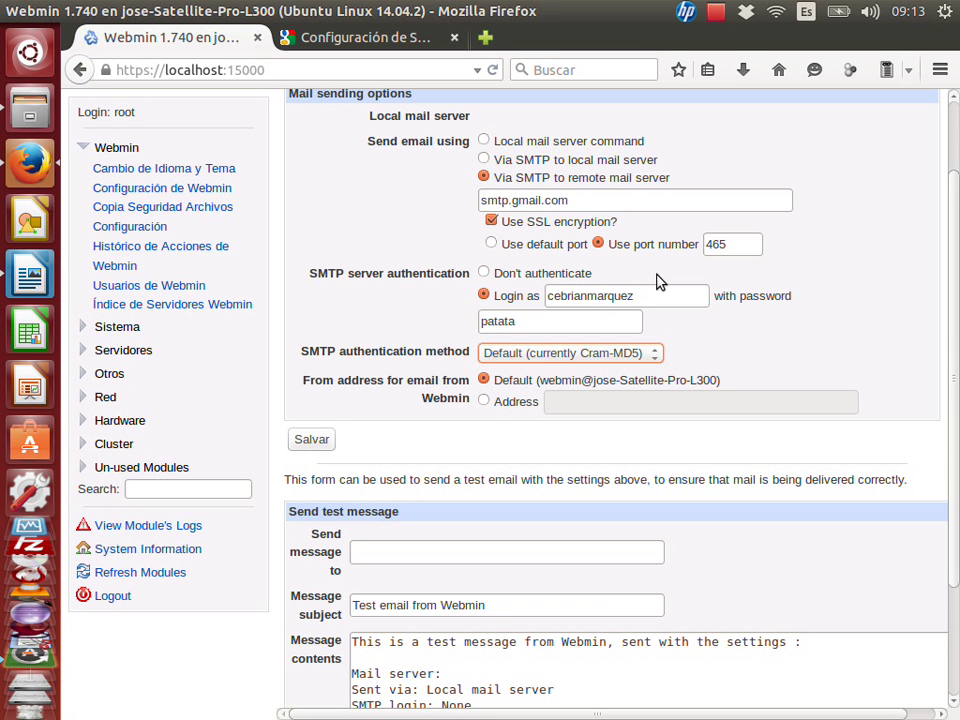
pyautogui.click(647, 301)
pyautogui.write('@gmail.com')
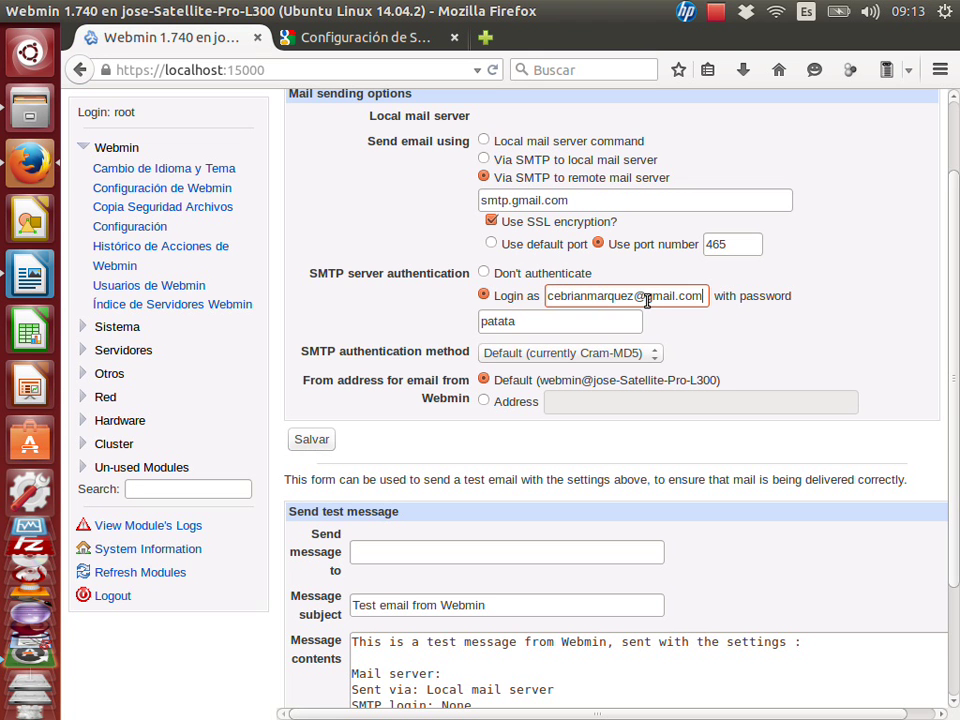
pyautogui.moveTo(635, 298); pyautogui.dragTo(716, 301)
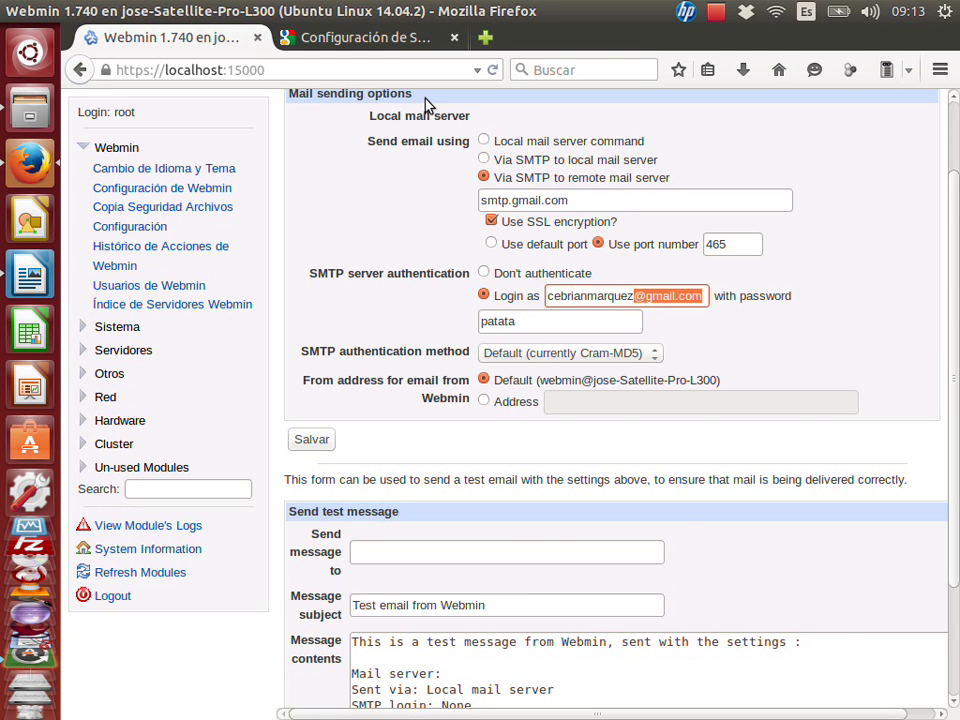
pyautogui.click(298, 38)
# Confirm Google's 'Requiere autenticación' row demands the full email address, then return to the Webmin form.
pyautogui.click(677, 476)
pyautogui.scroll(-3, 677, 476)
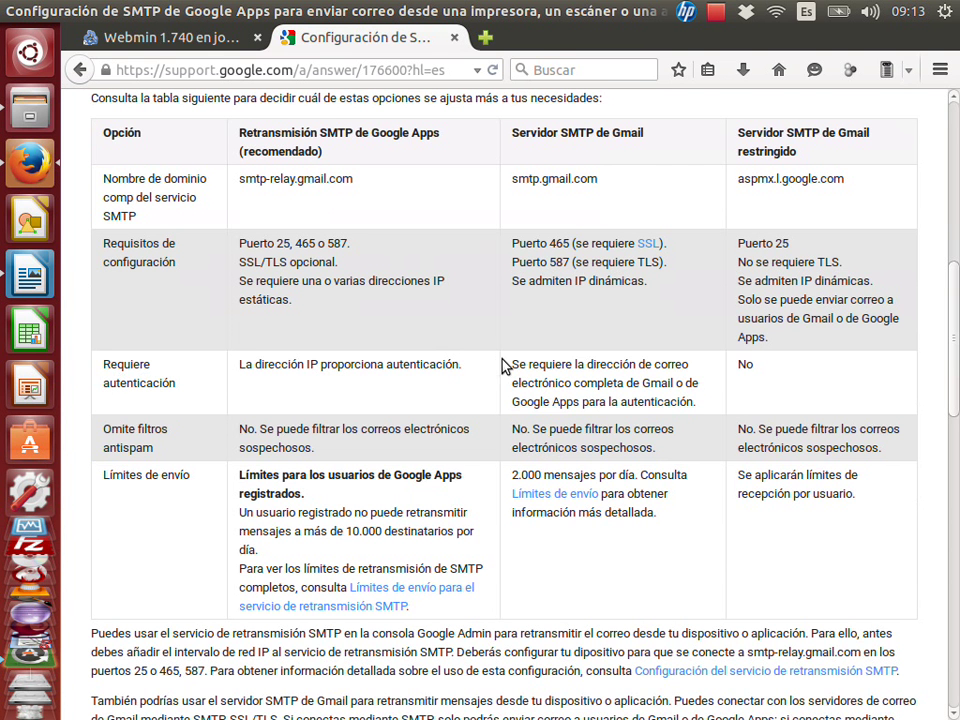
pyautogui.moveTo(527, 364); pyautogui.dragTo(692, 403)
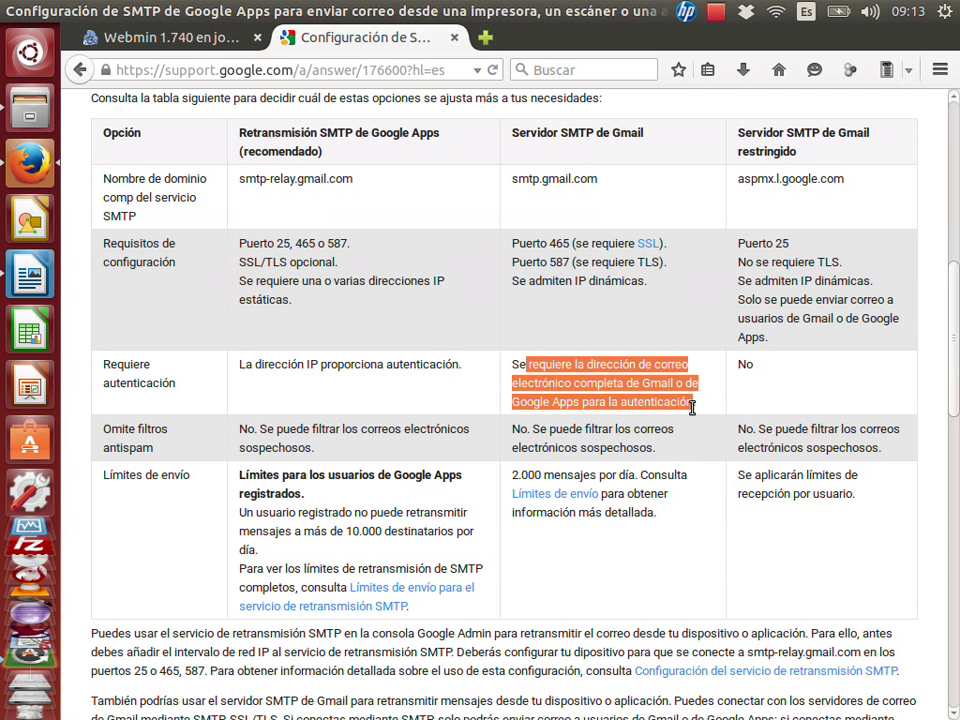
pyautogui.click(570, 403)
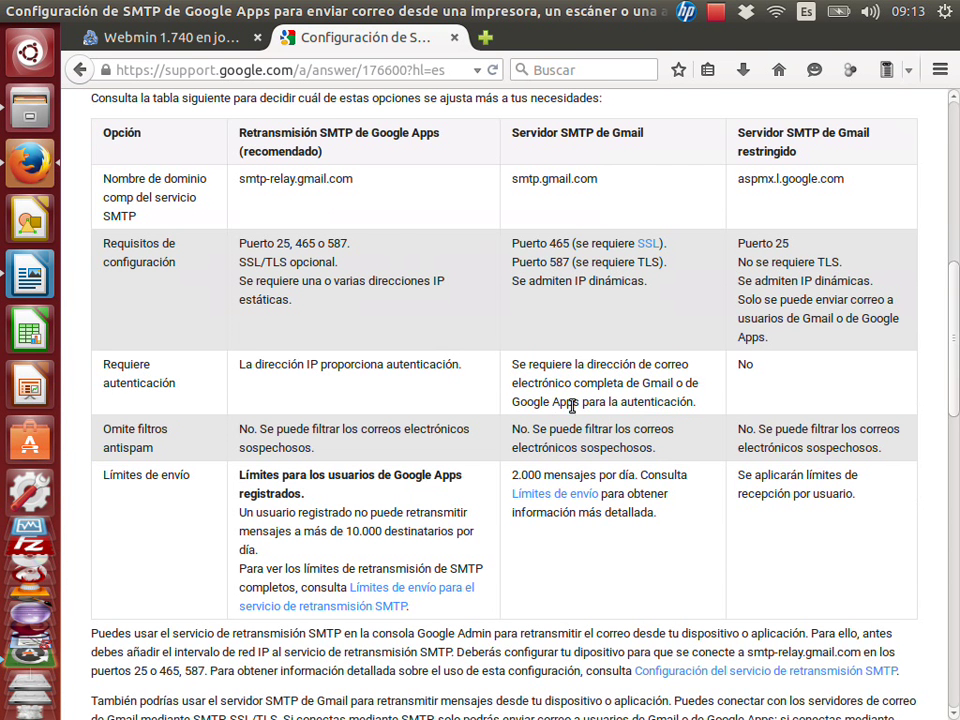
pyautogui.click(128, 32)
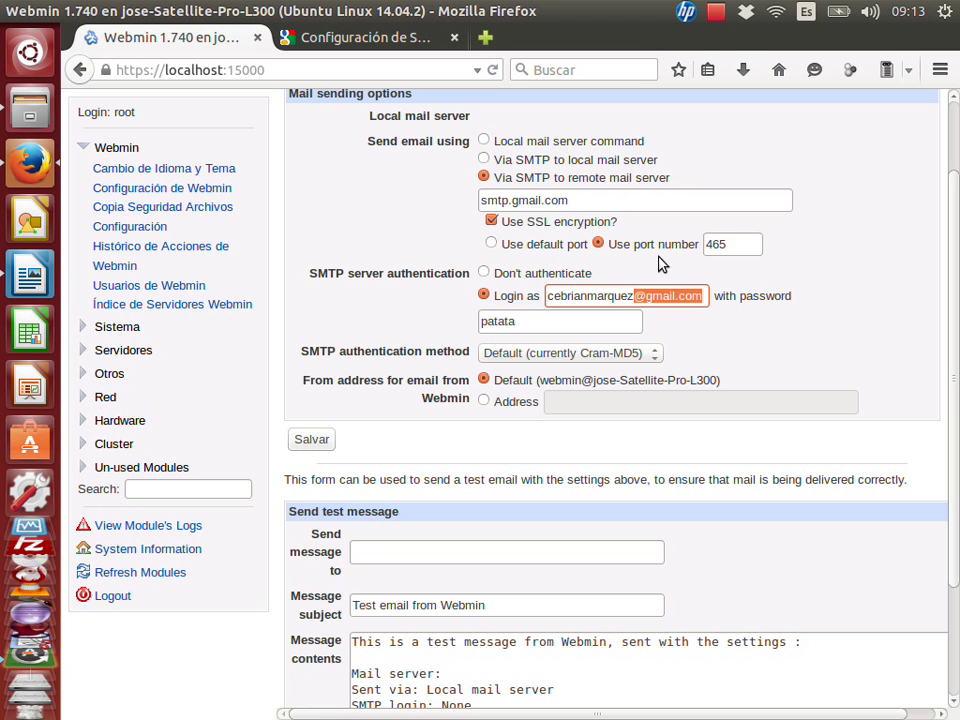
pyautogui.click(645, 296)
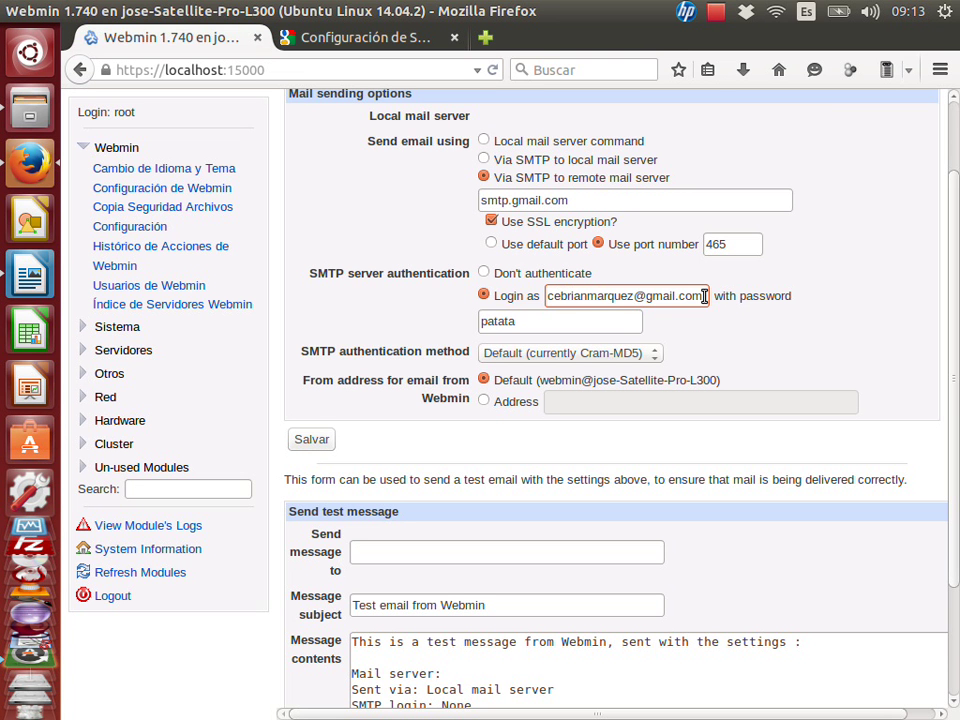
# Save the Gmail SMTP settings and reopen Sending Email.
pyautogui.click(311, 439)
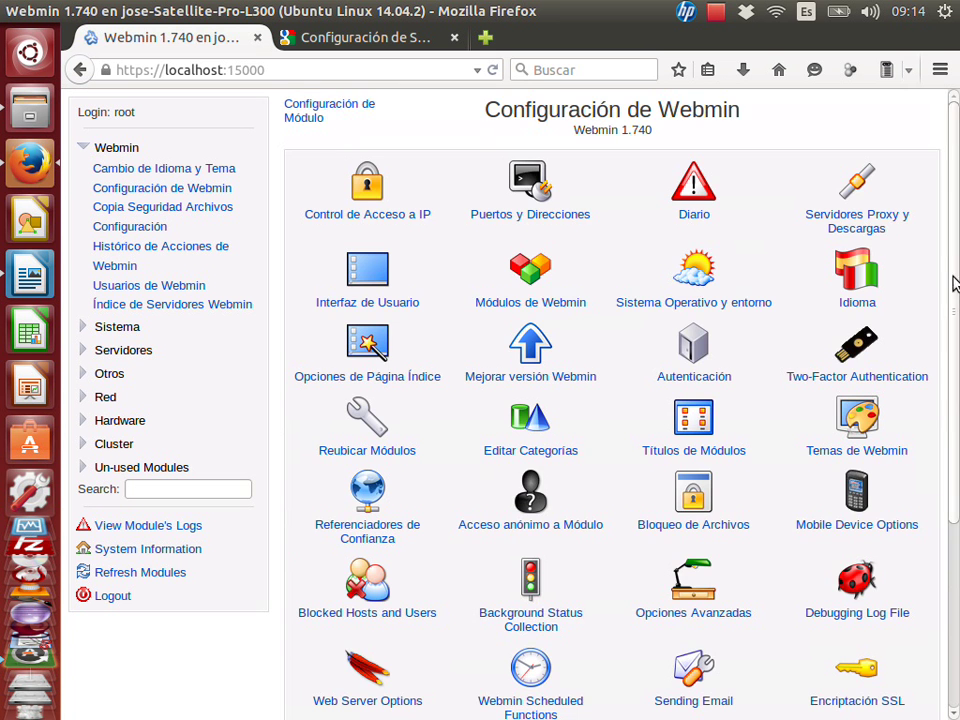
pyautogui.scroll(-5, 953, 279)
pyautogui.click(680, 424)
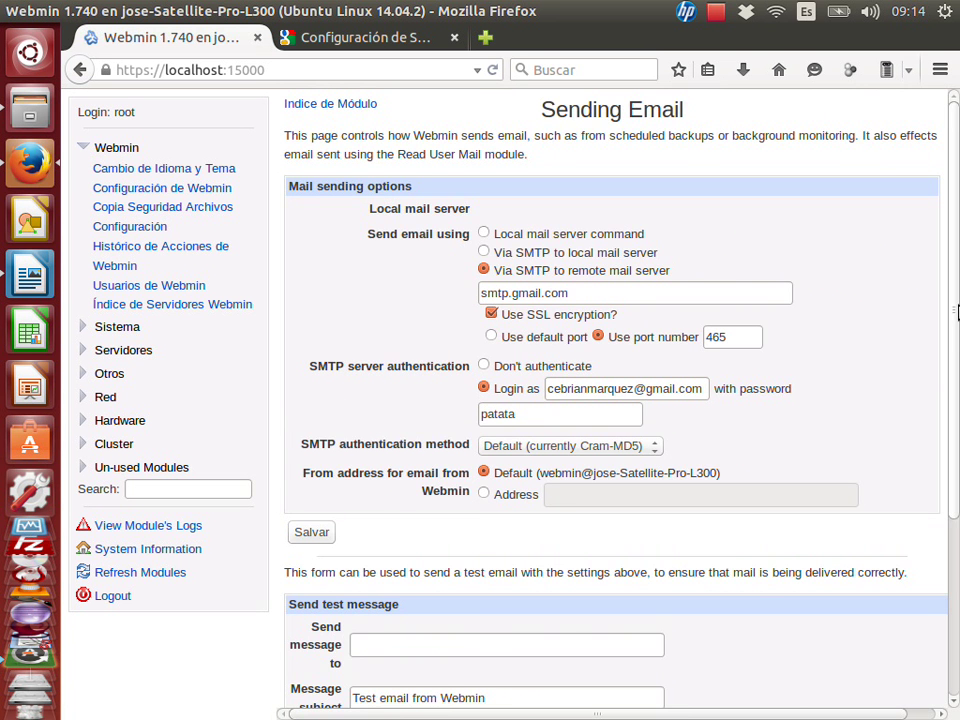
# Send a test email to the Gmail address.
pyautogui.scroll(-5, 949, 437)
pyautogui.click(412, 406)
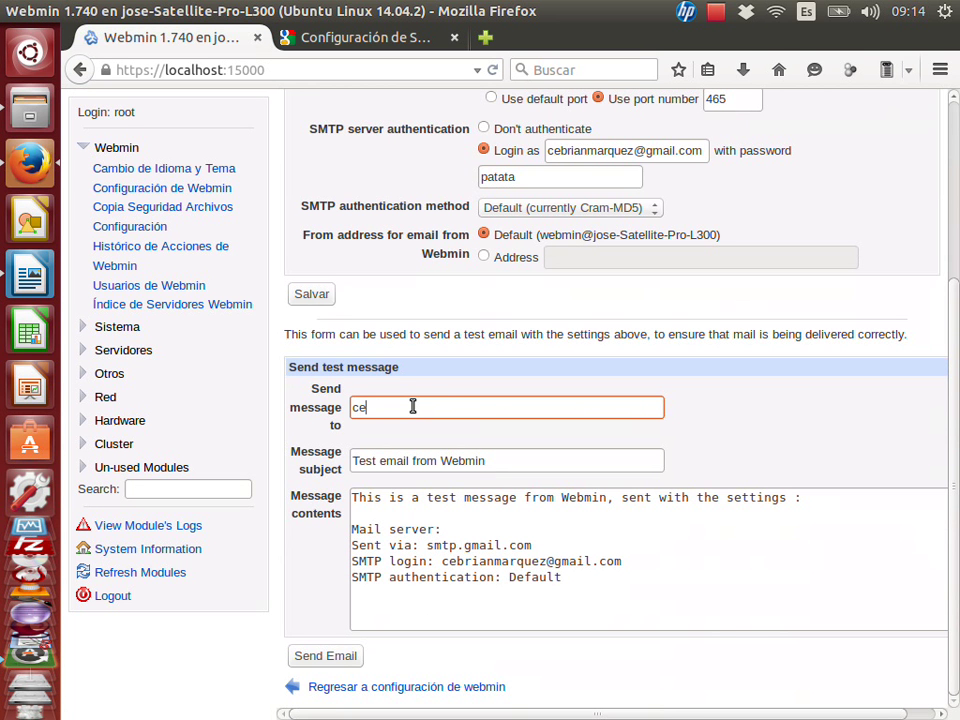
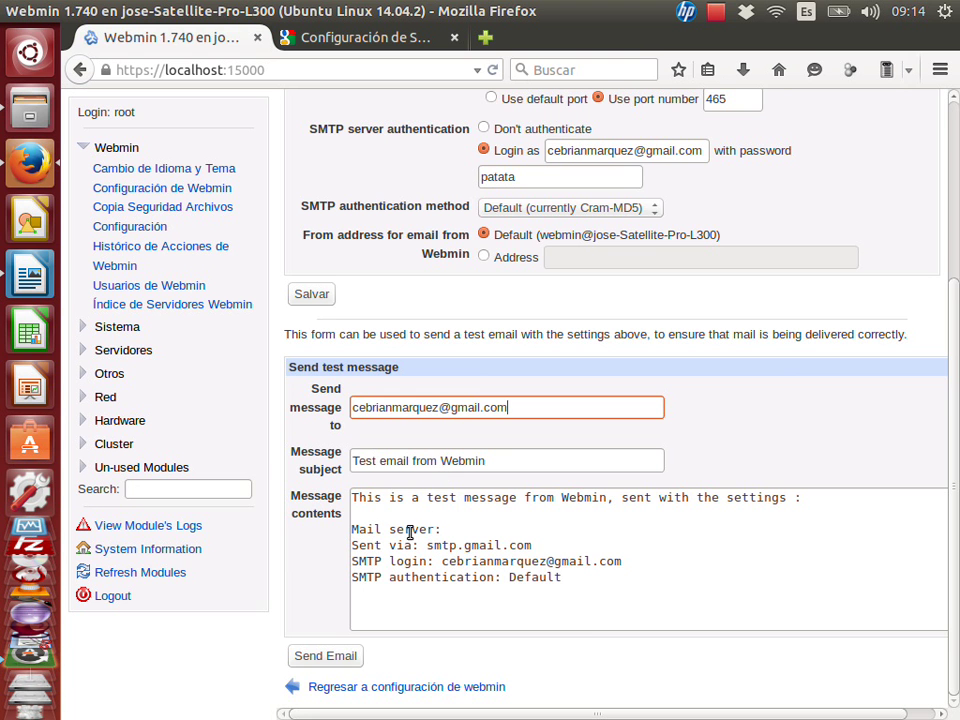
pyautogui.click(314, 660)
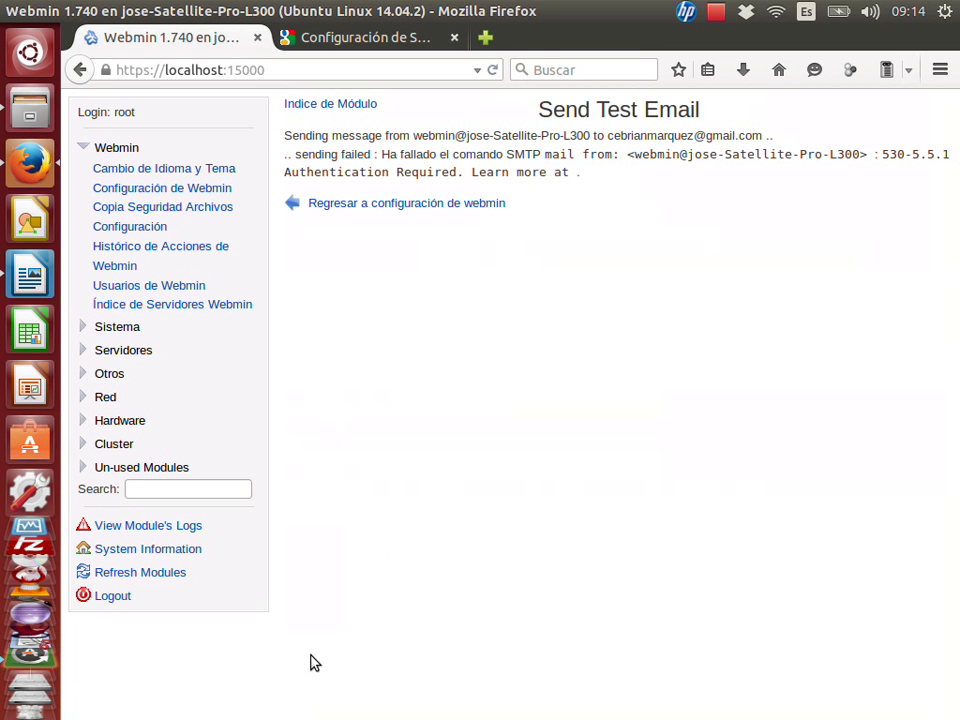
# Note the 530-5.5.1 Authentication Required error, return to Configuración de Webmin and reopen Sending Email.
pyautogui.moveTo(284, 172); pyautogui.dragTo(551, 171)
pyautogui.click(573, 168)
pyautogui.click(384, 205)
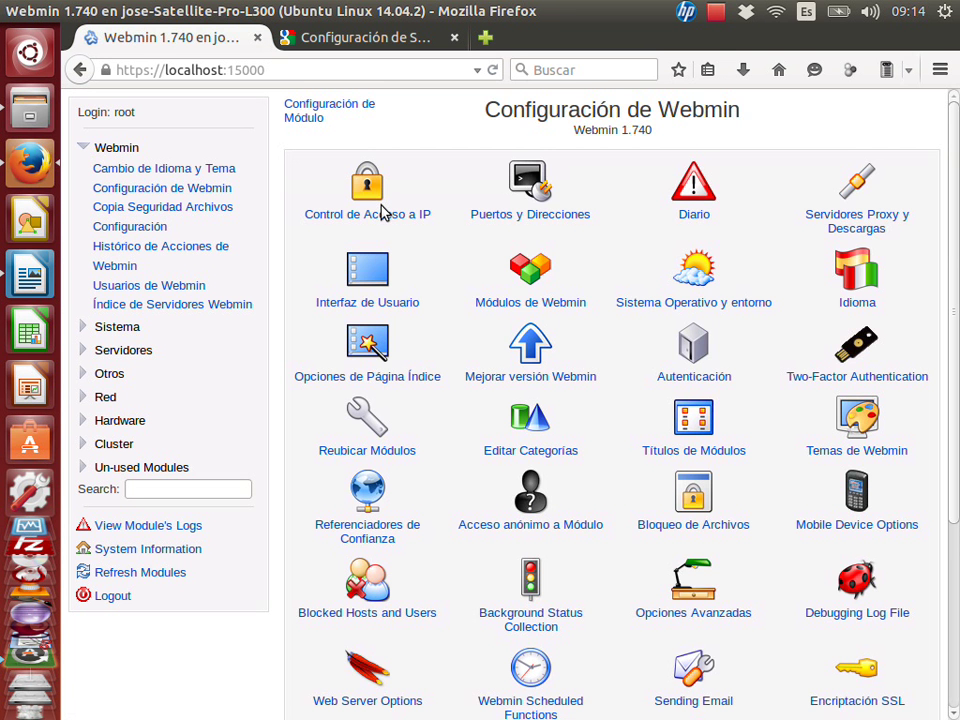
pyautogui.scroll(-5, 600, 400)
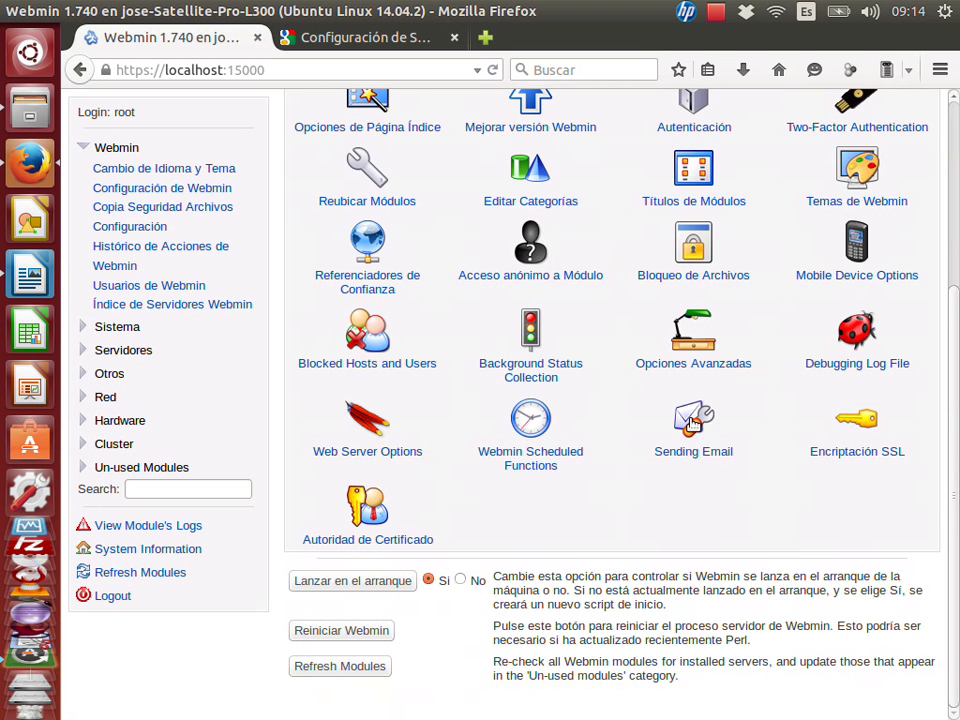
pyautogui.click(692, 424)
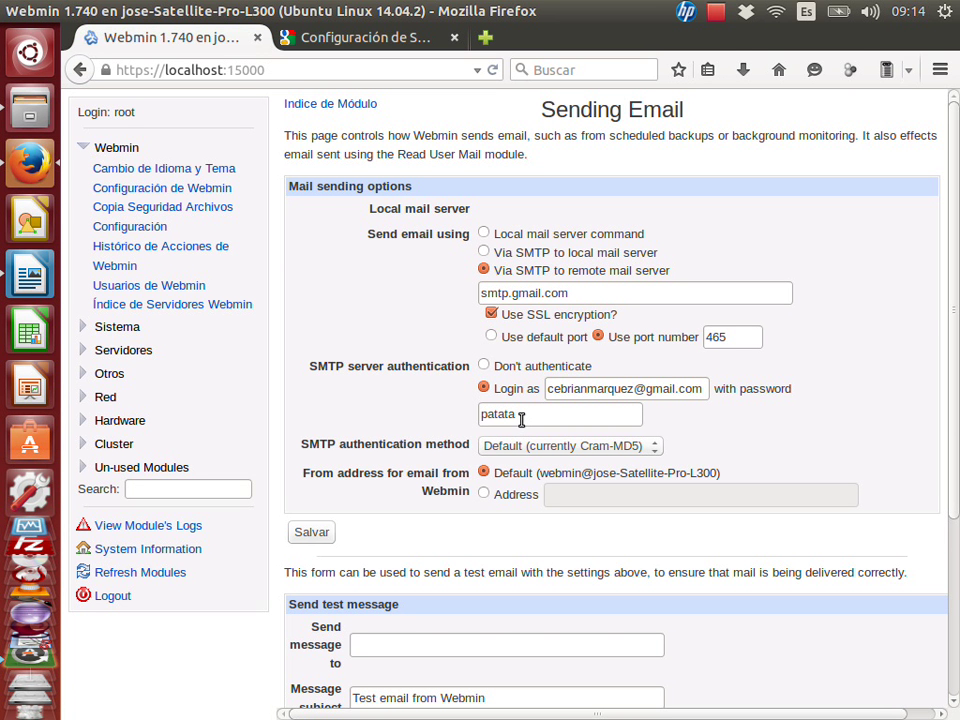
# Highlight smtp.gmail.com in Google's SMTP table, then unmaximize Firefox to reveal the Writer assignment.
pyautogui.click(390, 40)
pyautogui.scroll(5, 527, 320)
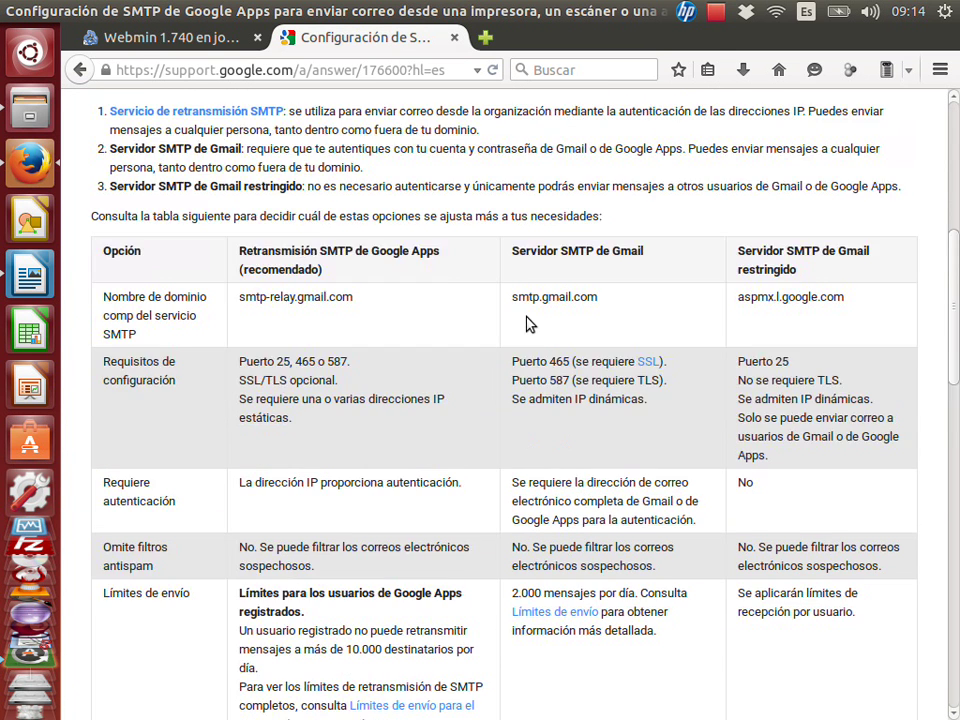
pyautogui.moveTo(512, 446); pyautogui.dragTo(605, 448)
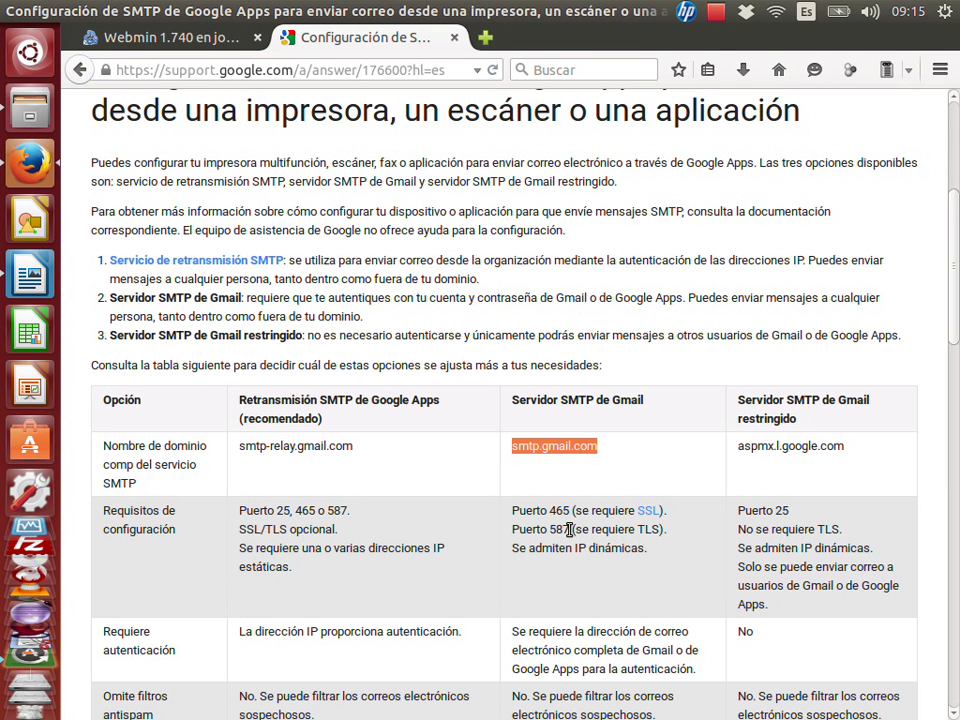
pyautogui.moveTo(609, 17); pyautogui.dragTo(613, 421)
# Reread the assignment's notifications task in Writer, then maximize Firefox on Google's SMTP page again.
pyautogui.click(545, 365)
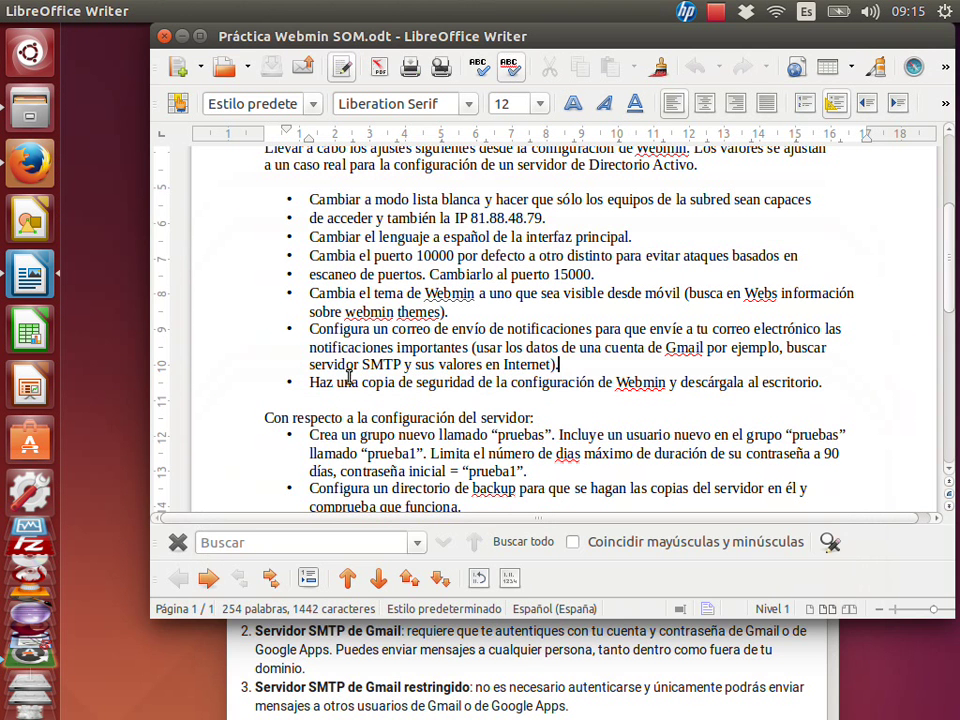
pyautogui.click(589, 367)
pyautogui.click(585, 650)
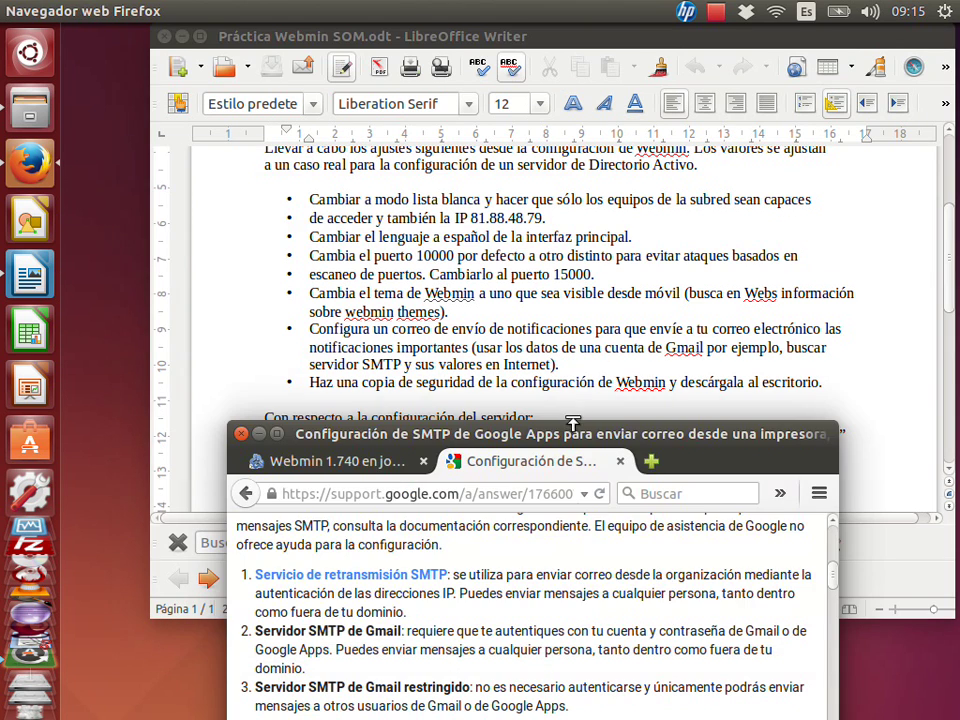
pyautogui.moveTo(573, 440); pyautogui.dragTo(500, 12)
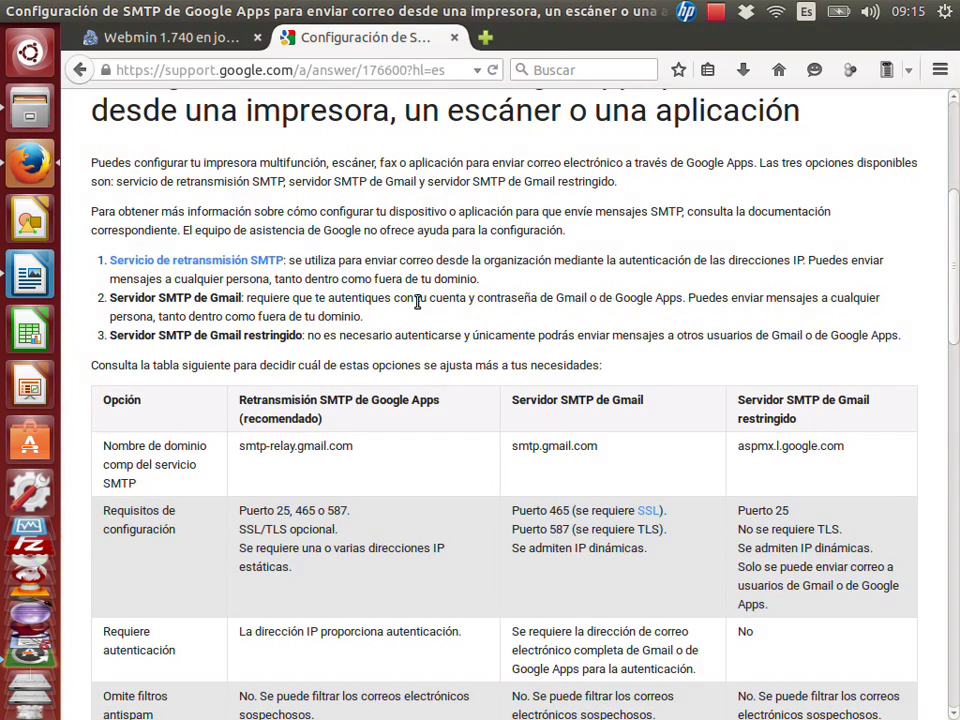
# From the Webmin tab, open Webmin > Copia Seguridad Archivos Configuración via the sidebar.
pyautogui.click(205, 42)
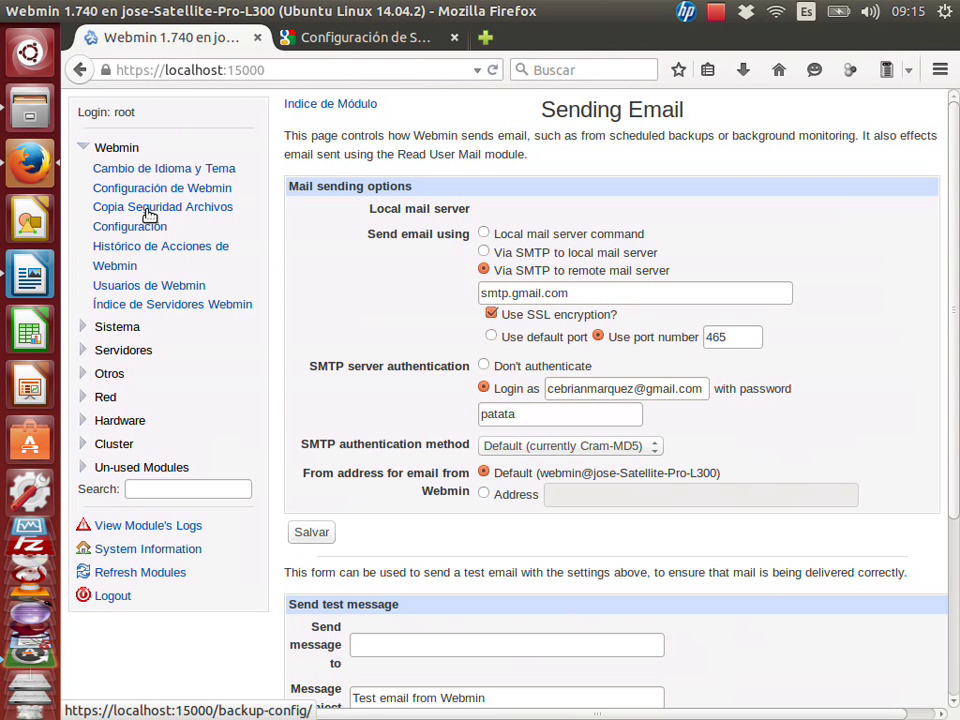
pyautogui.click(118, 326)
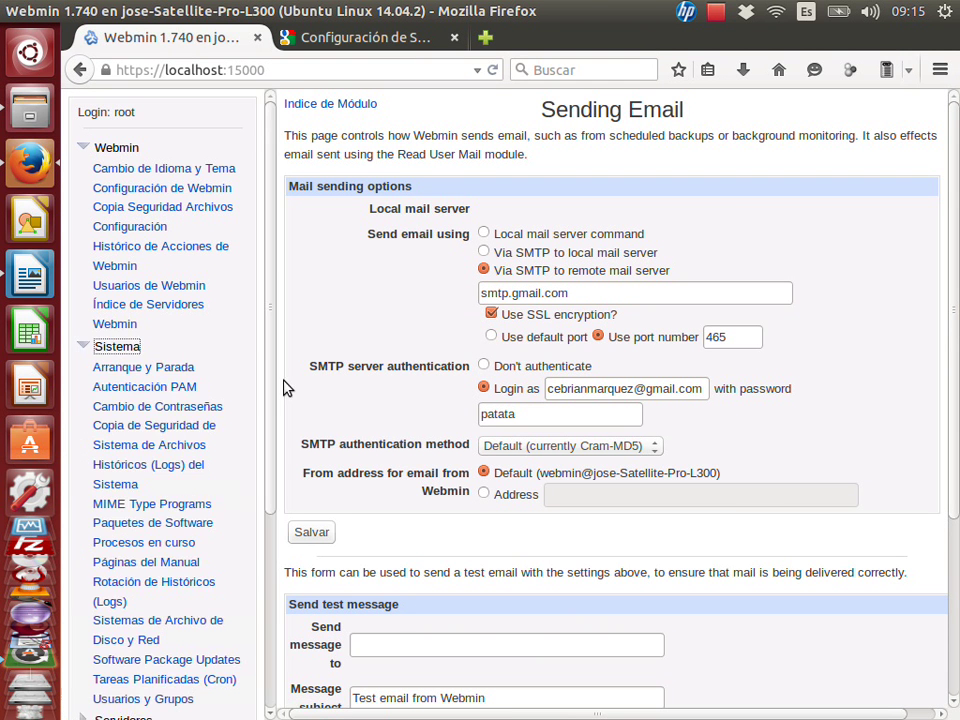
pyautogui.moveTo(278, 390); pyautogui.dragTo(278, 460)
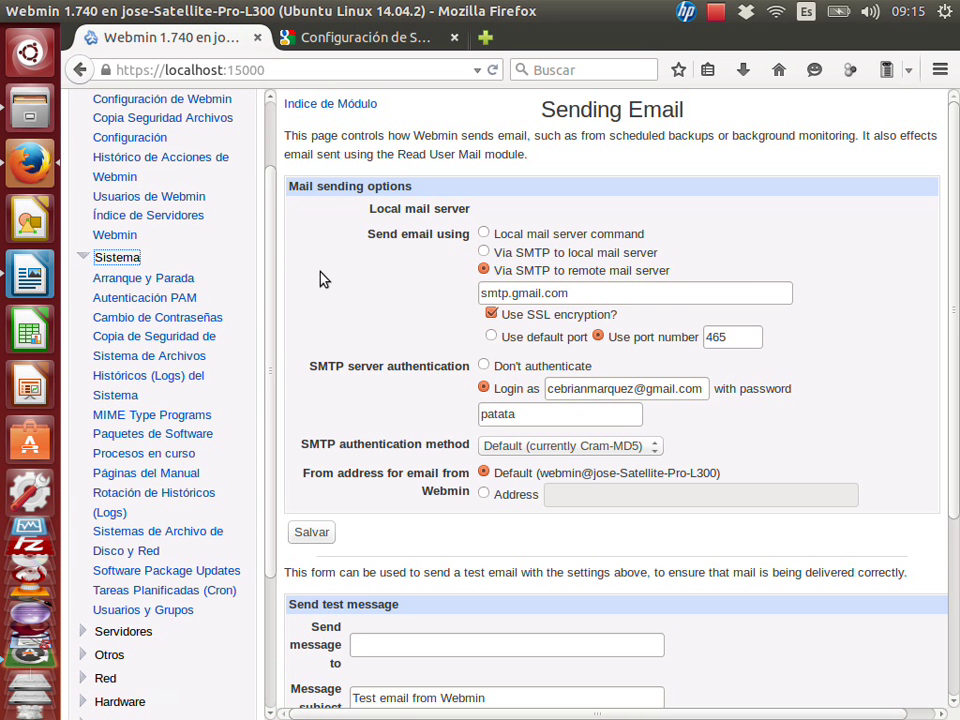
pyautogui.scroll(2, 257, 268)
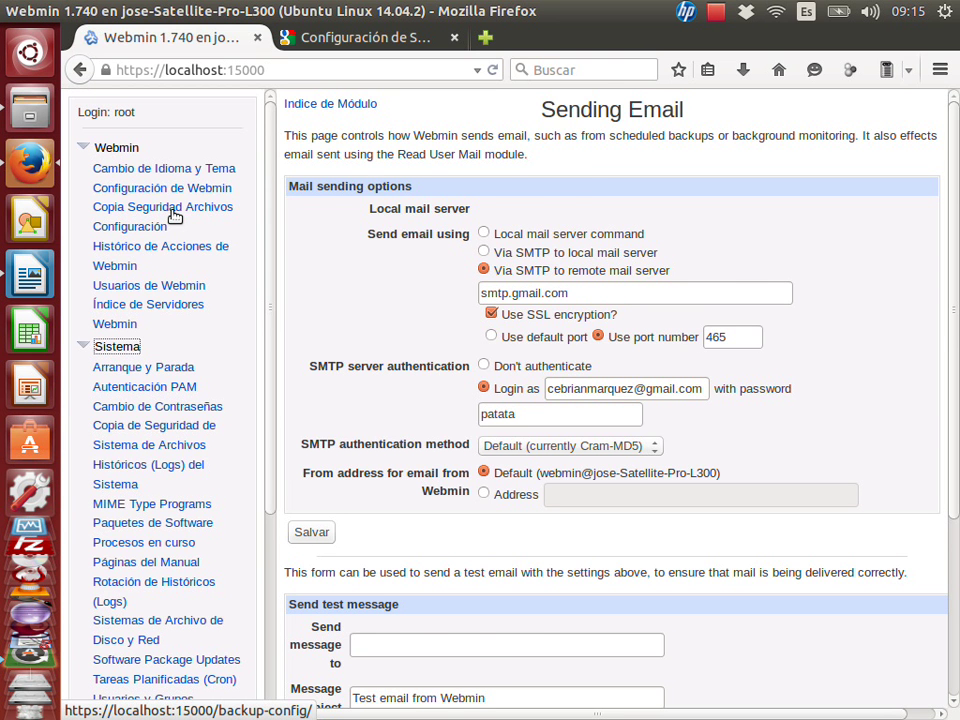
pyautogui.click(175, 216)
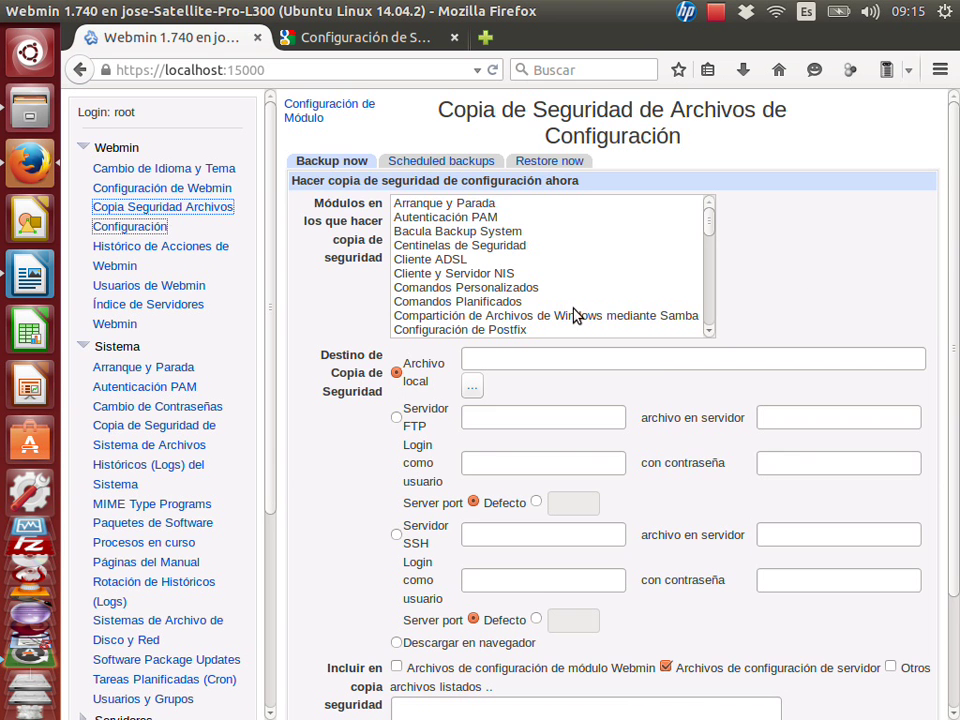
# Choose /home/pruebas in the local file browser and name the backup file 'backup webmin'.
pyautogui.scroll(-1, 920, 275)
pyautogui.scroll(-3, 955, 282)
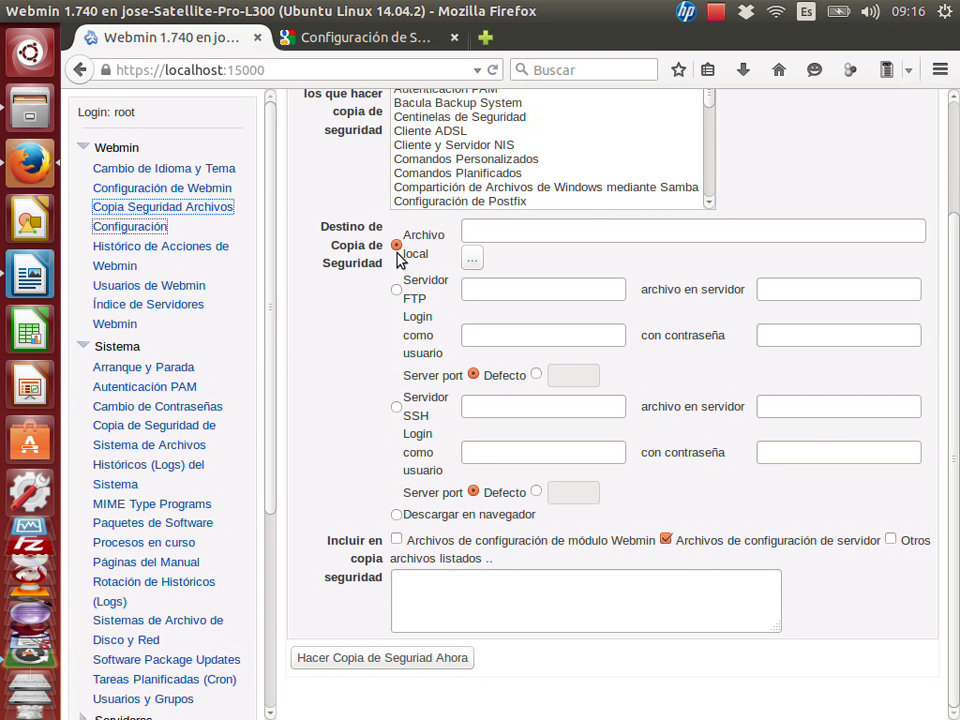
pyautogui.click(472, 258)
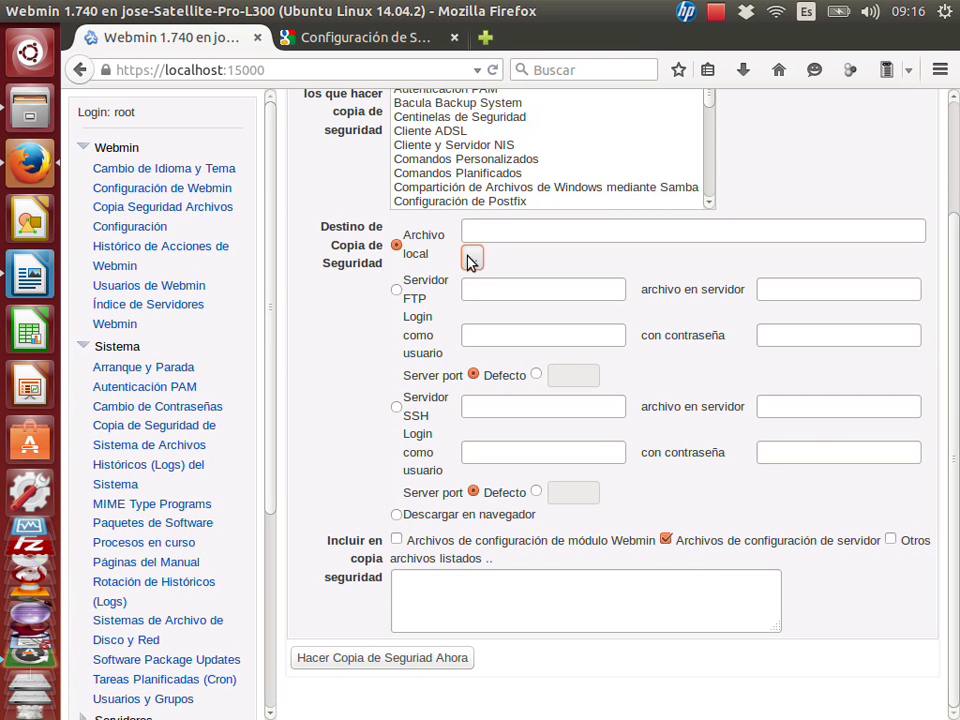
pyautogui.moveTo(238, 413); pyautogui.dragTo(321, 330)
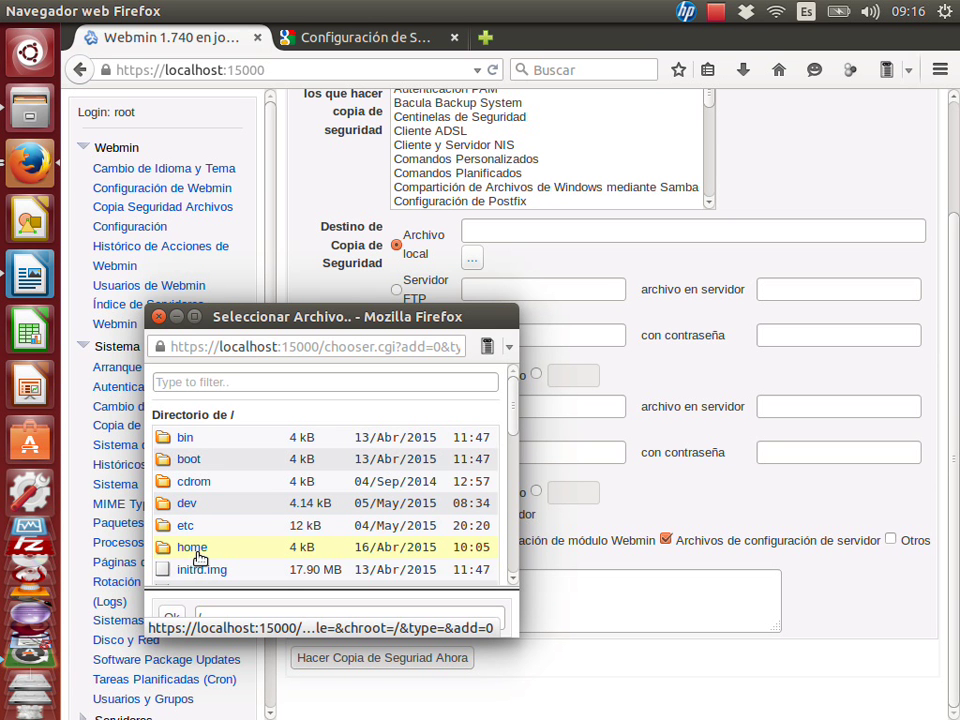
pyautogui.click(198, 554)
pyautogui.click(197, 552)
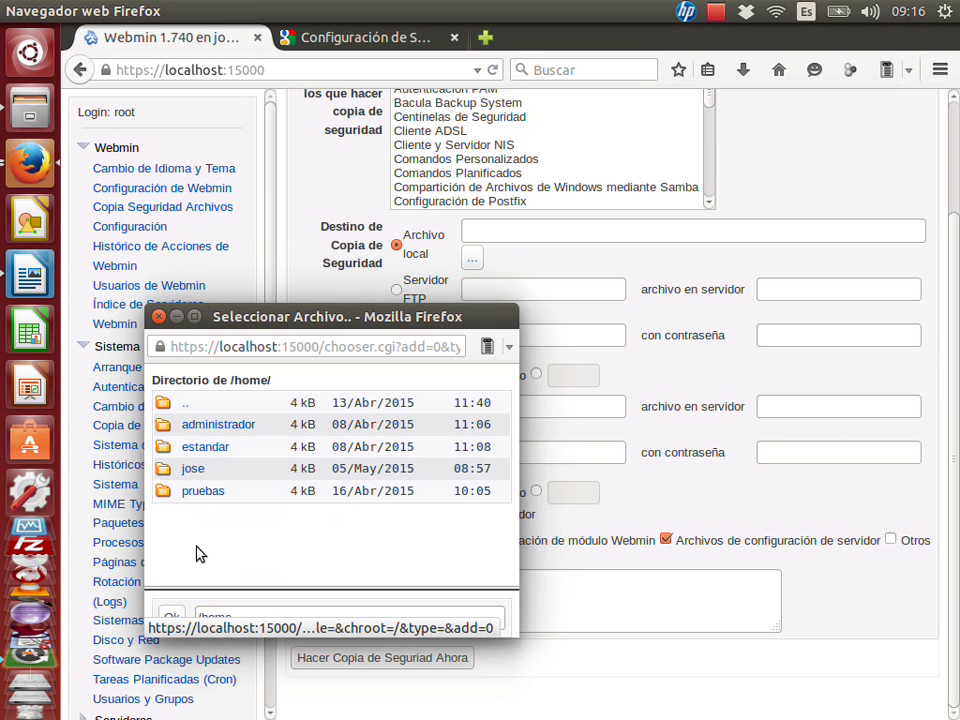
pyautogui.click(198, 494)
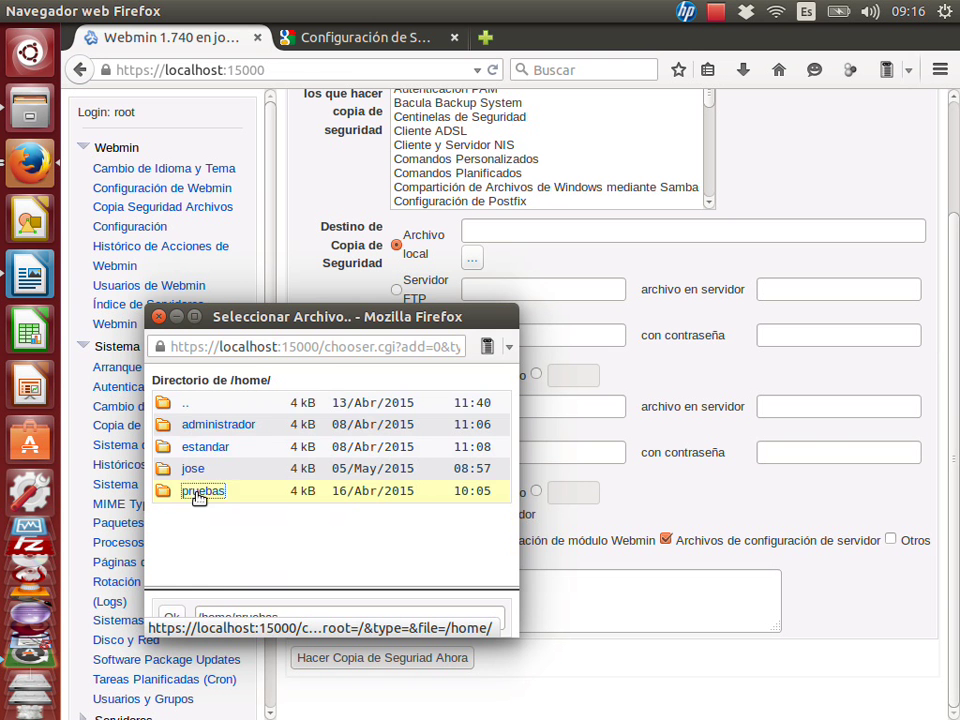
pyautogui.click(199, 496)
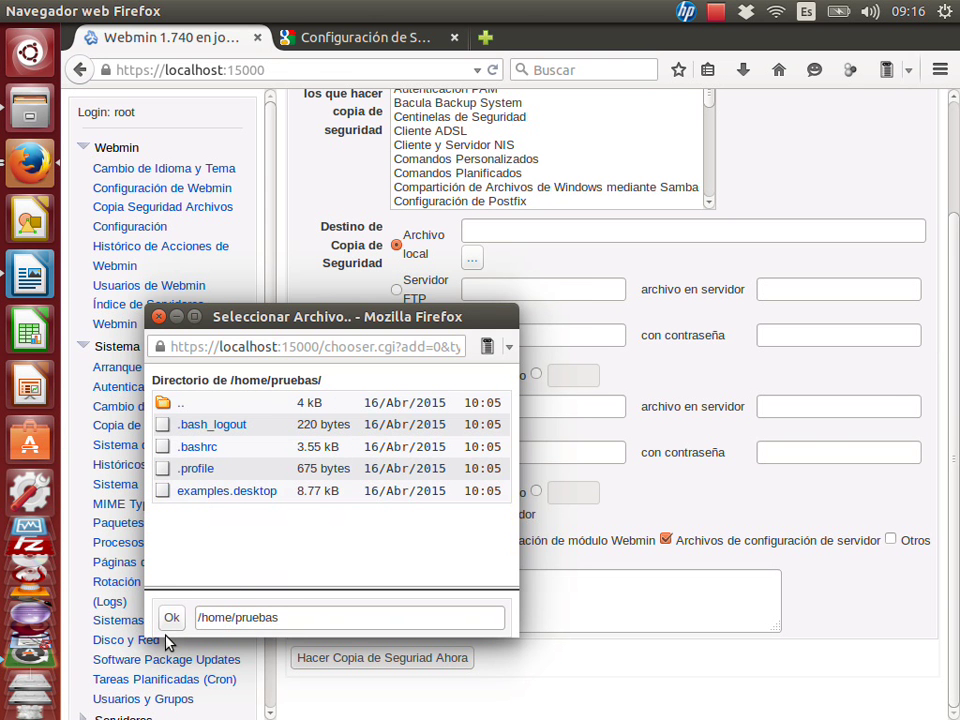
pyautogui.click(171, 619)
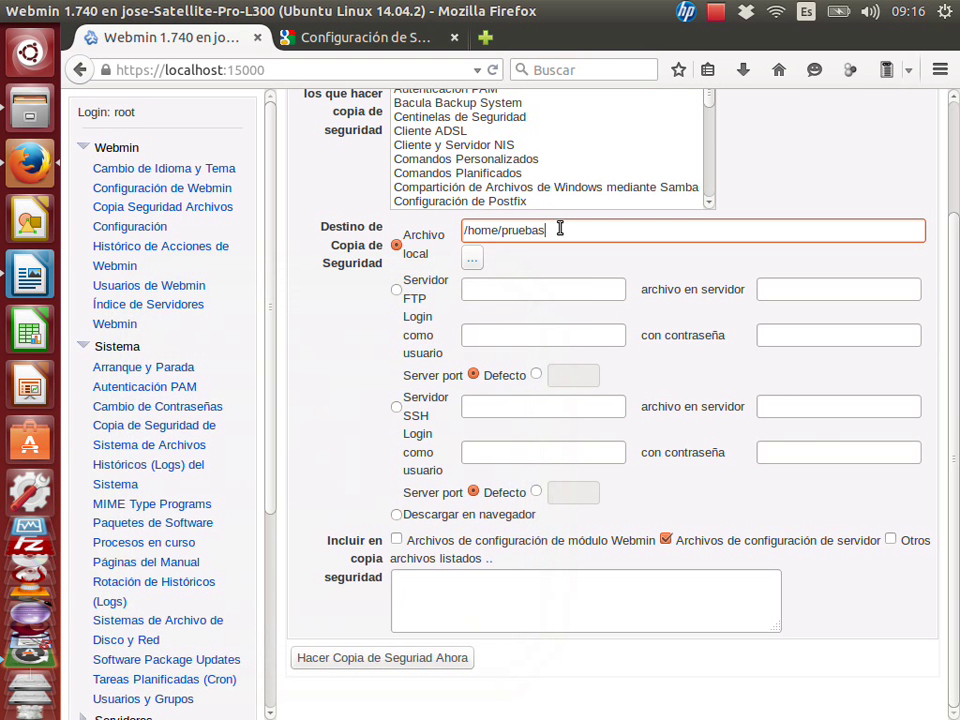
pyautogui.write('/backup webmin')
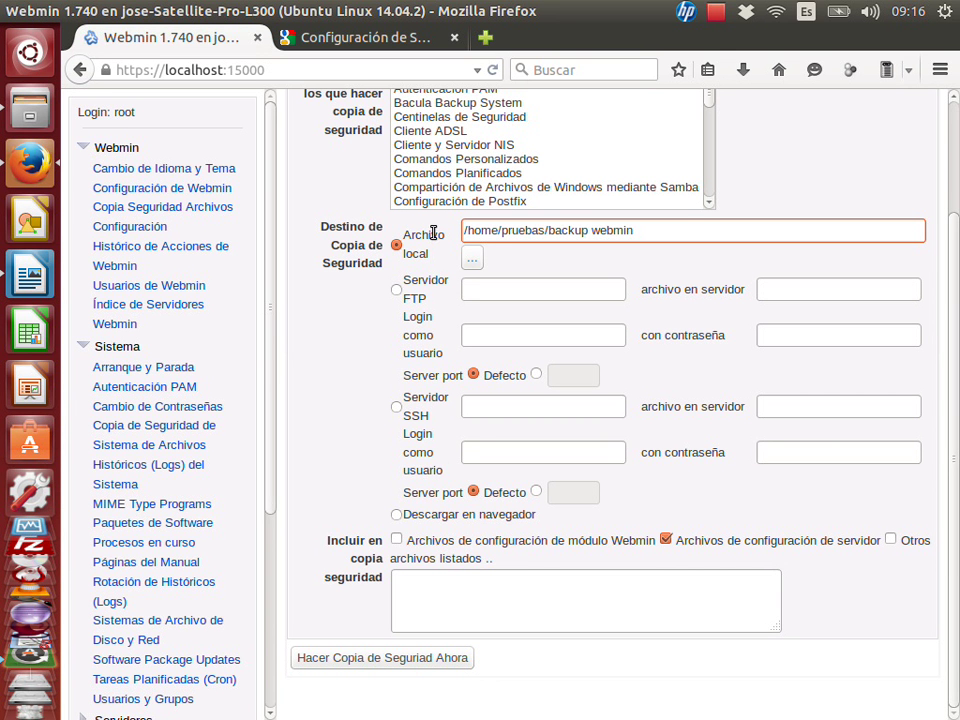
# Switch delivery to 'Descargar en navegador' and select all modules from Arranque y Parada onward.
pyautogui.click(396, 515)
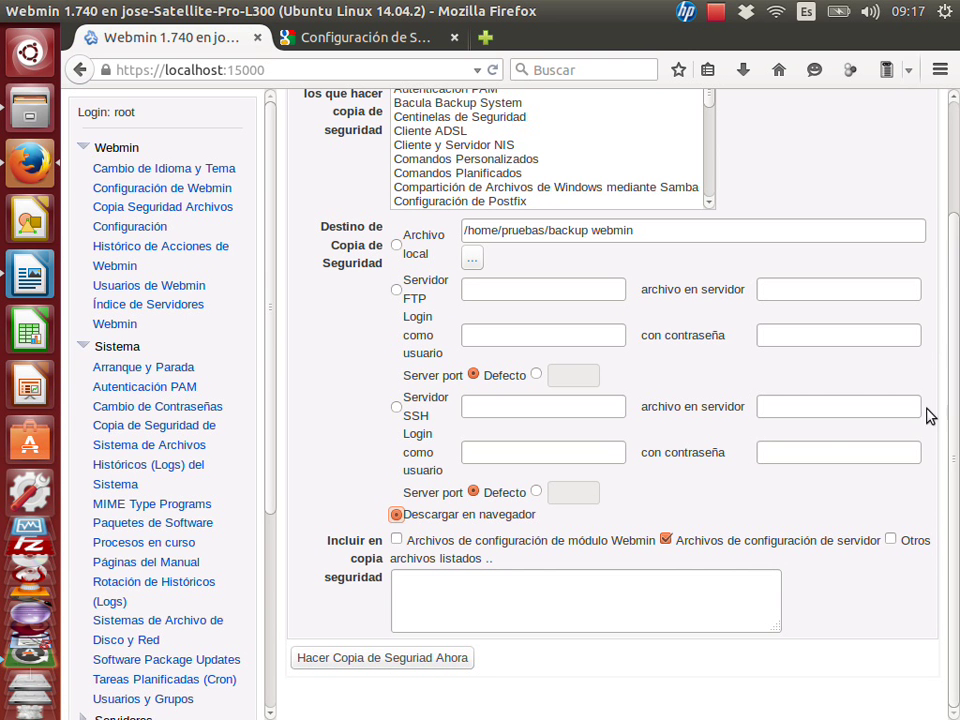
pyautogui.scroll(3, 707, 272)
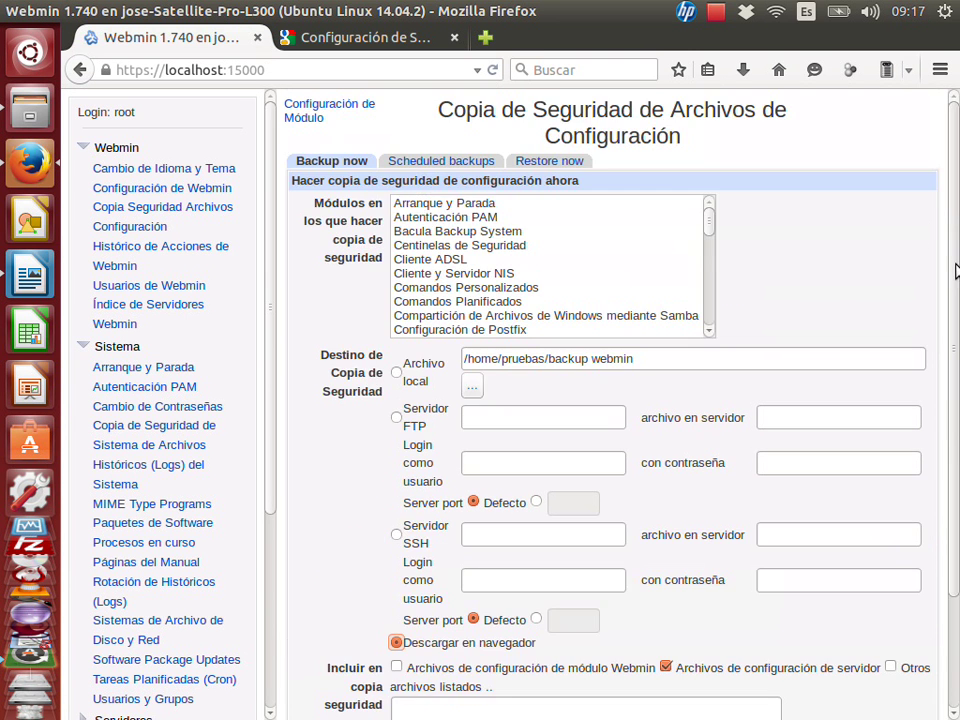
pyautogui.click(463, 205)
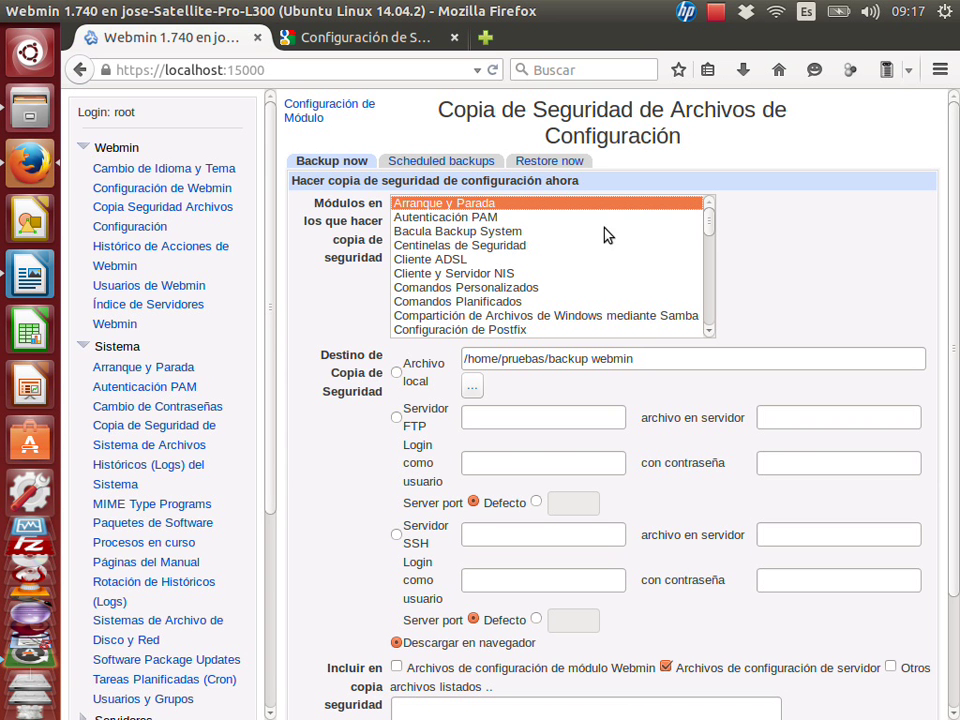
pyautogui.moveTo(712, 222); pyautogui.dragTo(709, 326)
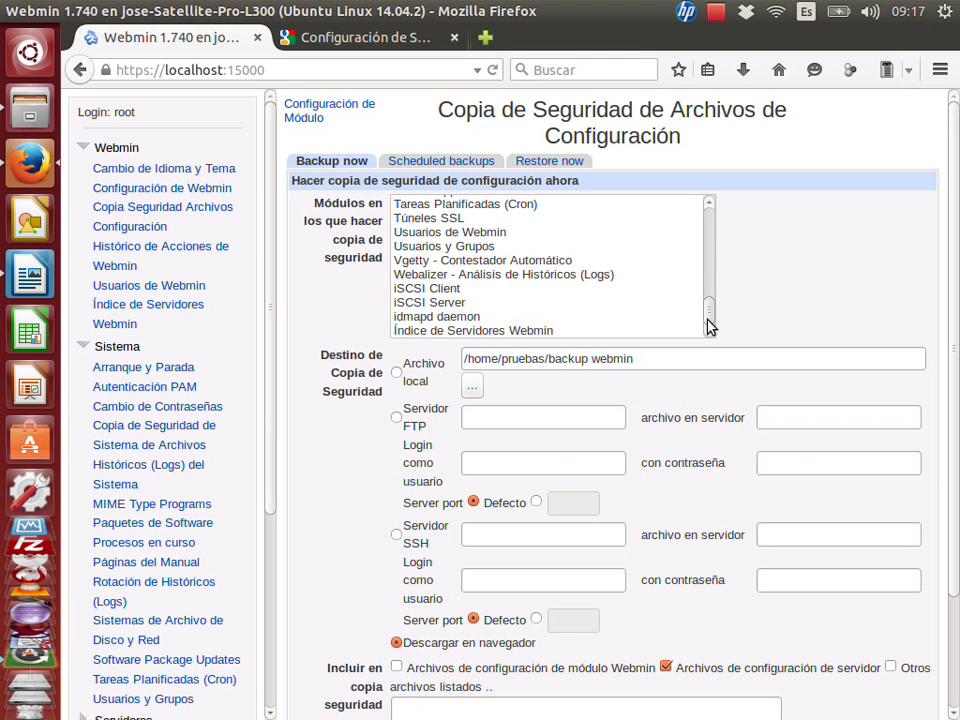
pyautogui.keyDown('shift'); pyautogui.click(574, 332); pyautogui.keyUp('shift')
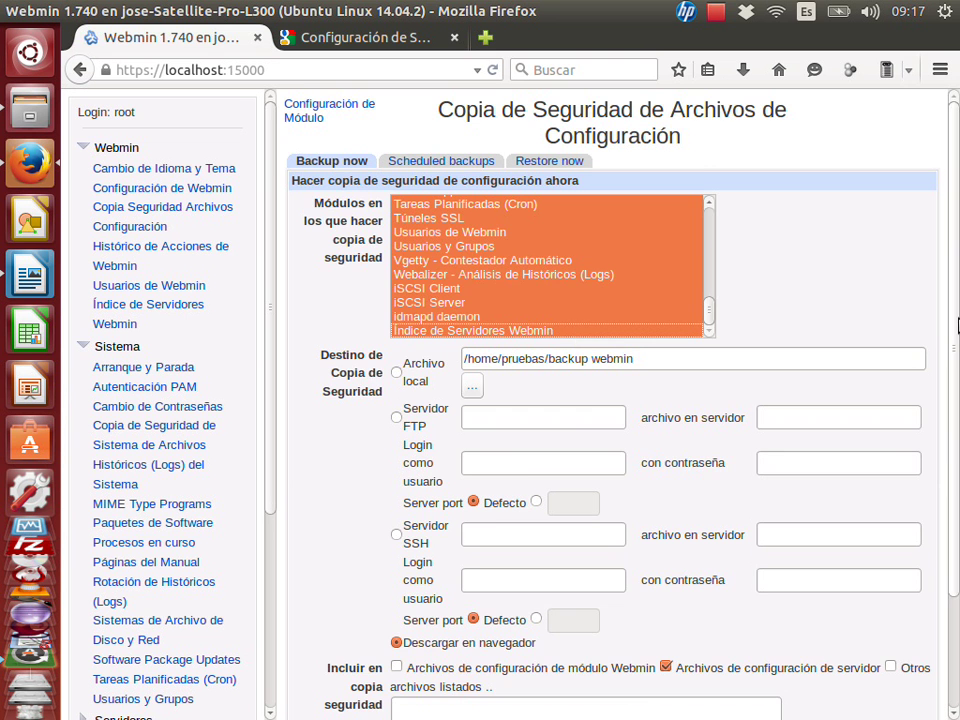
pyautogui.moveTo(957, 322); pyautogui.dragTo(956, 482)
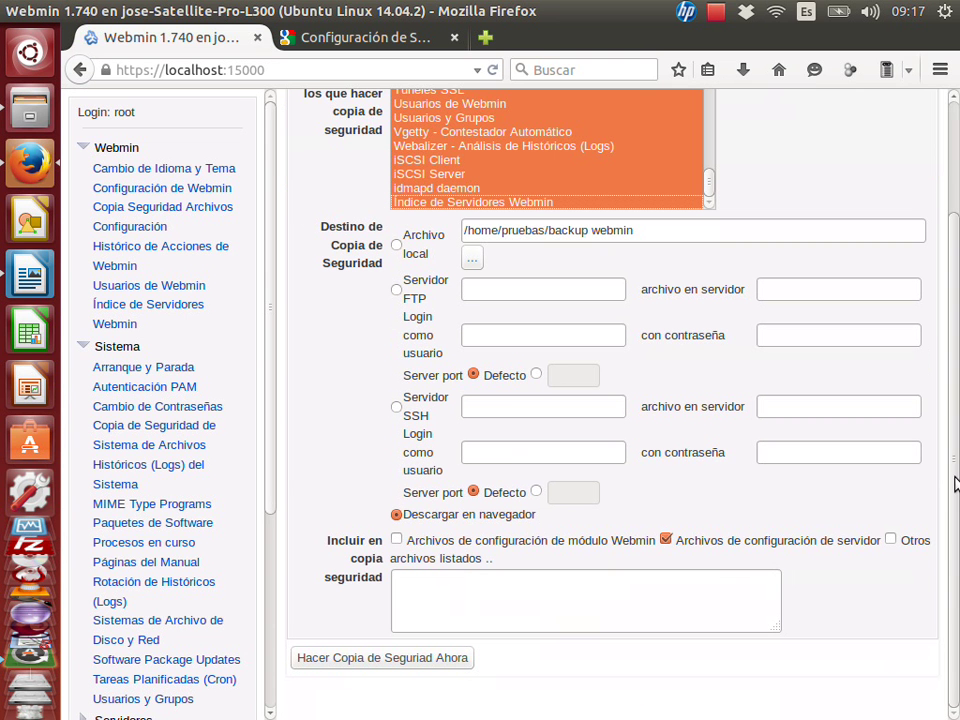
# Run 'Hacer Copia de Seguridad Ahora' and close the backup.tgz download prompt.
pyautogui.click(445, 660)
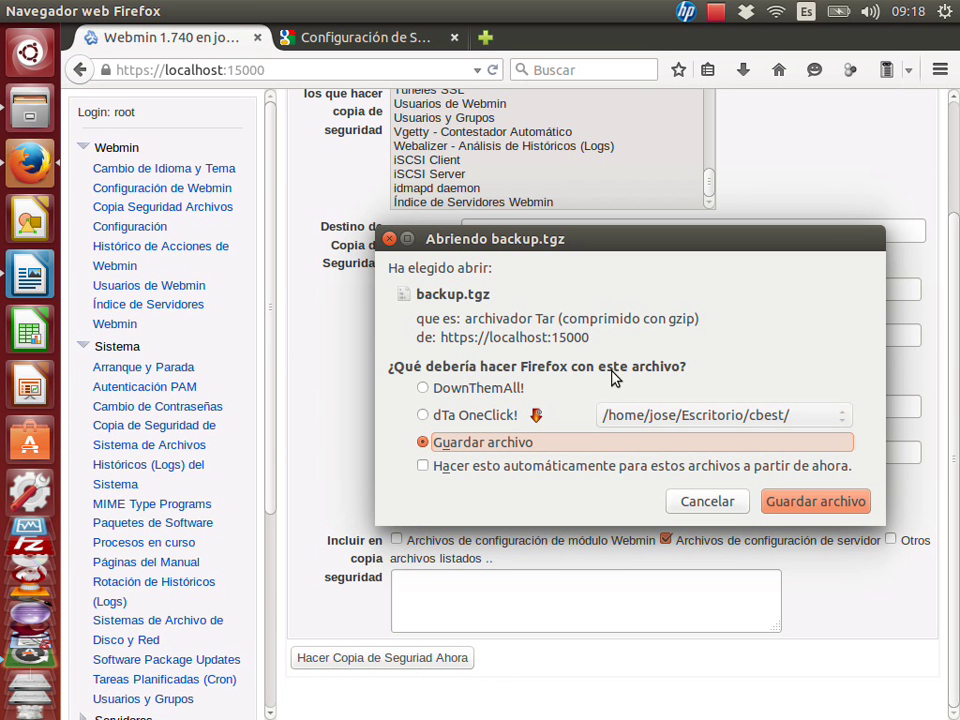
pyautogui.click(739, 497)
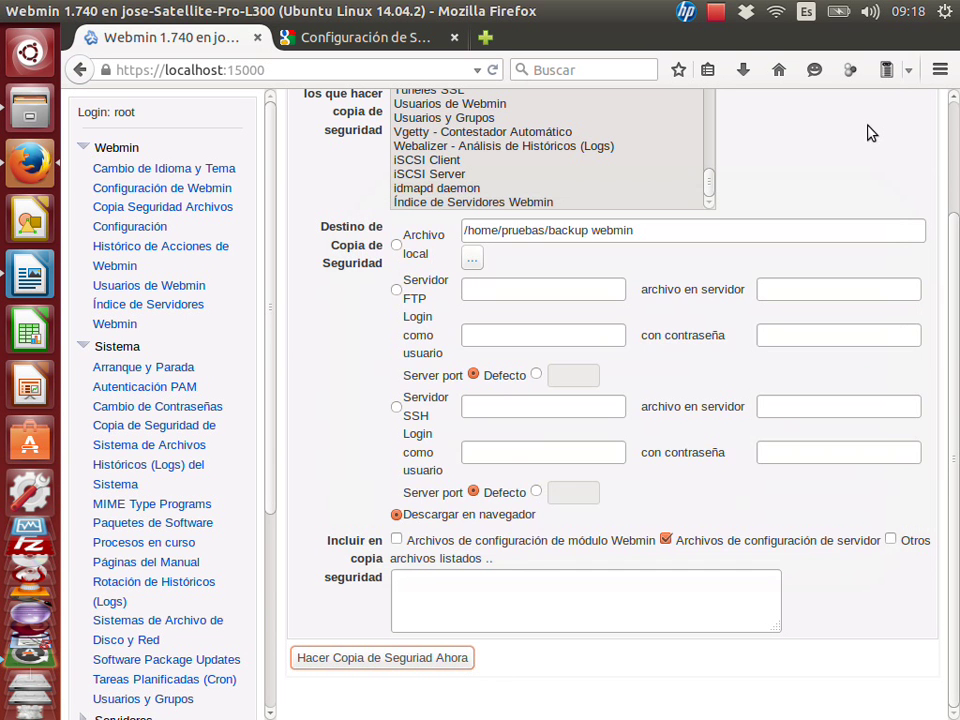
pyautogui.click(724, 18)
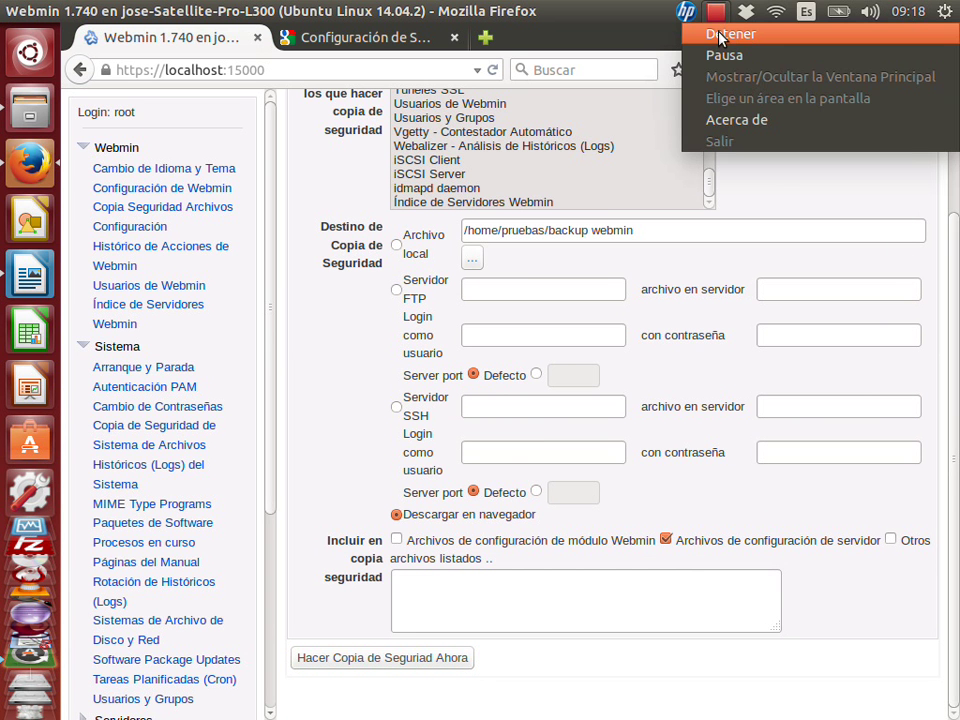